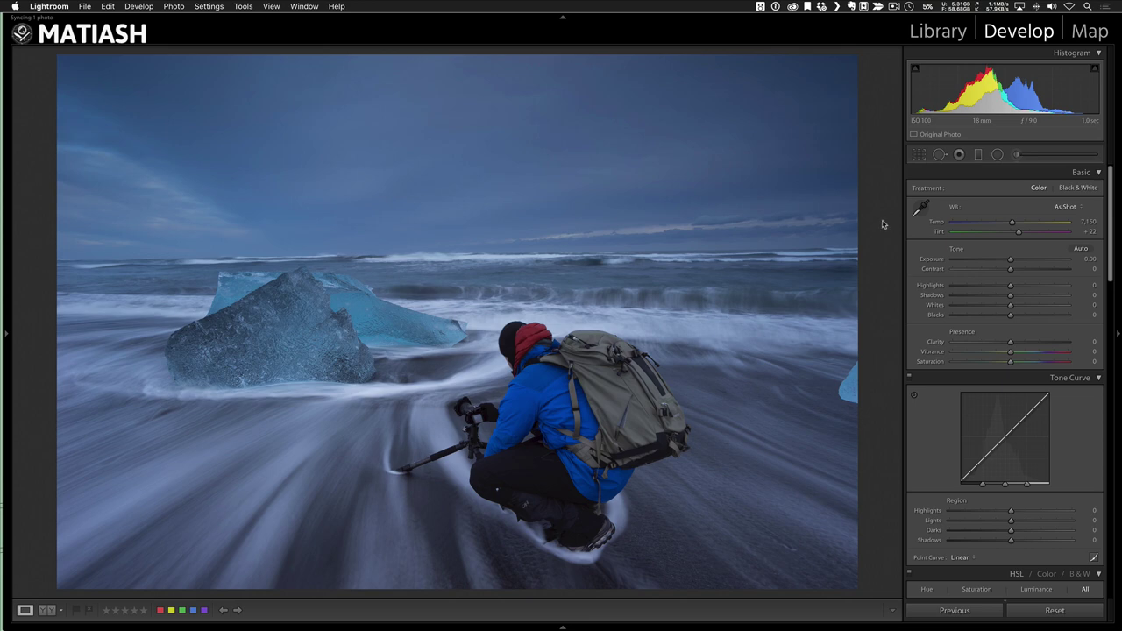
Sample white balance from a neutral spot (Temp 16,250, Tint +32), then set Exposure +0.40 and Whites +42.
{"action": "left_click", "coordinate": [920, 208]}
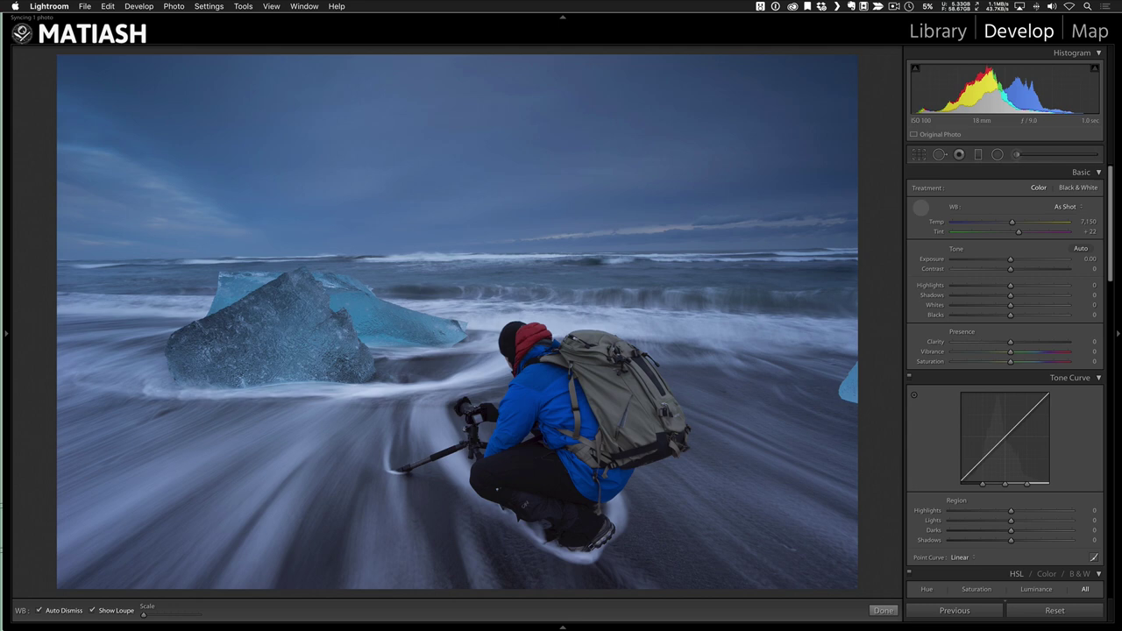
{"action": "left_click", "coordinate": [631, 327]}
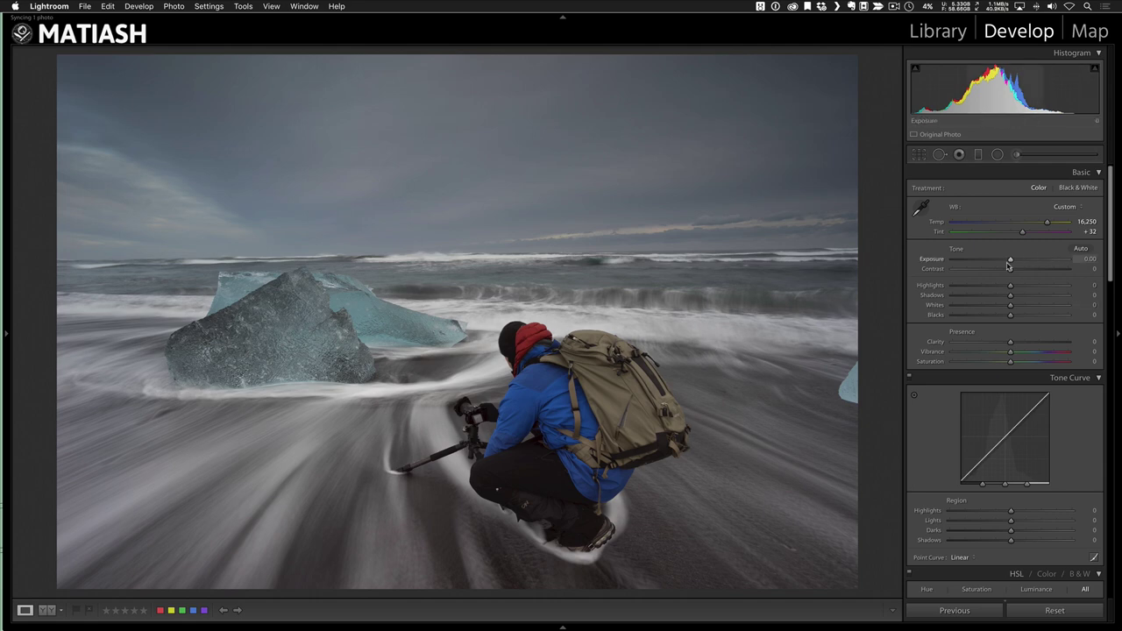
{"action": "left_click_drag", "start_coordinate": [1010, 261], "coordinate": [1014, 260]}
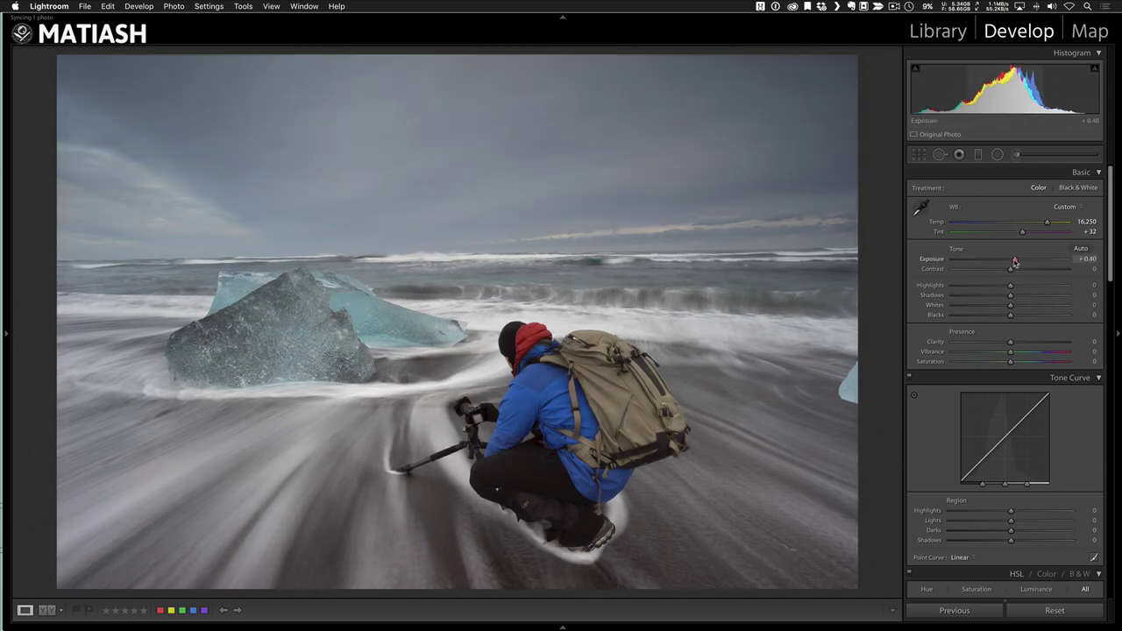
{"action": "left_click_drag", "start_coordinate": [1010, 307], "coordinate": [1034, 308]}
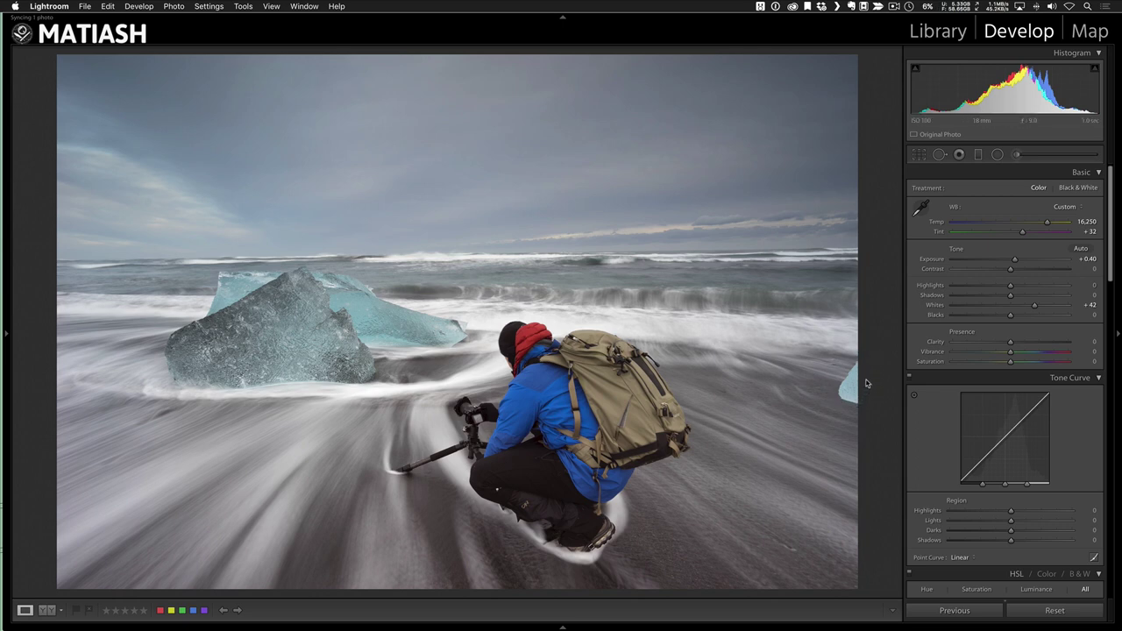
Crop the photo inward from the top-right corner and apply the crop.
{"action": "key", "text": "r"}
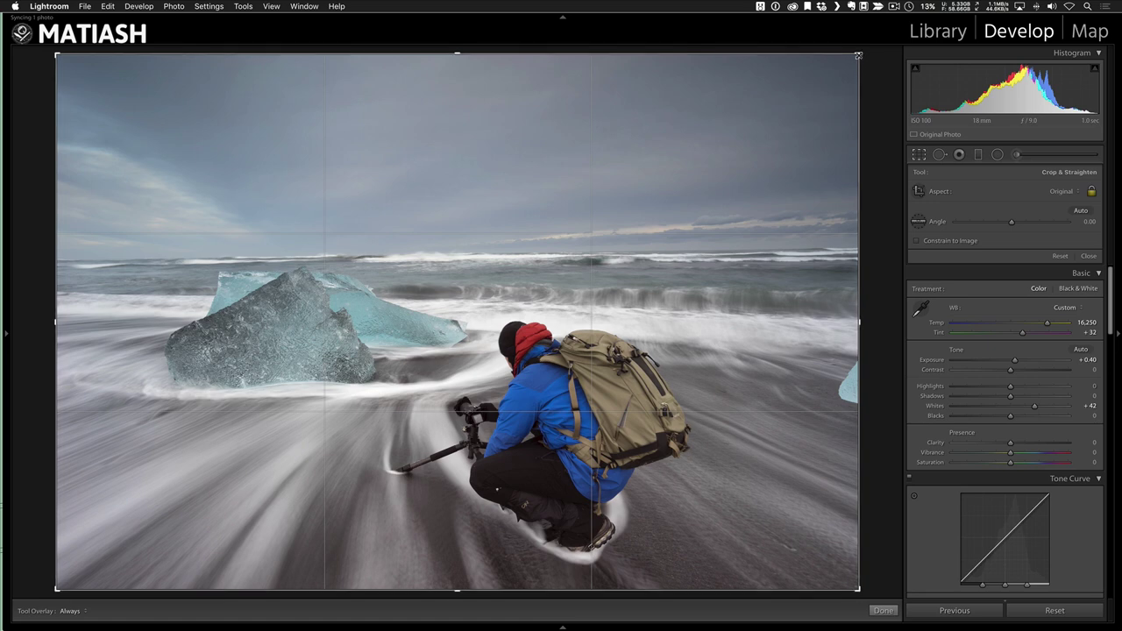
{"action": "left_click_drag", "start_coordinate": [857, 54], "coordinate": [845, 62]}
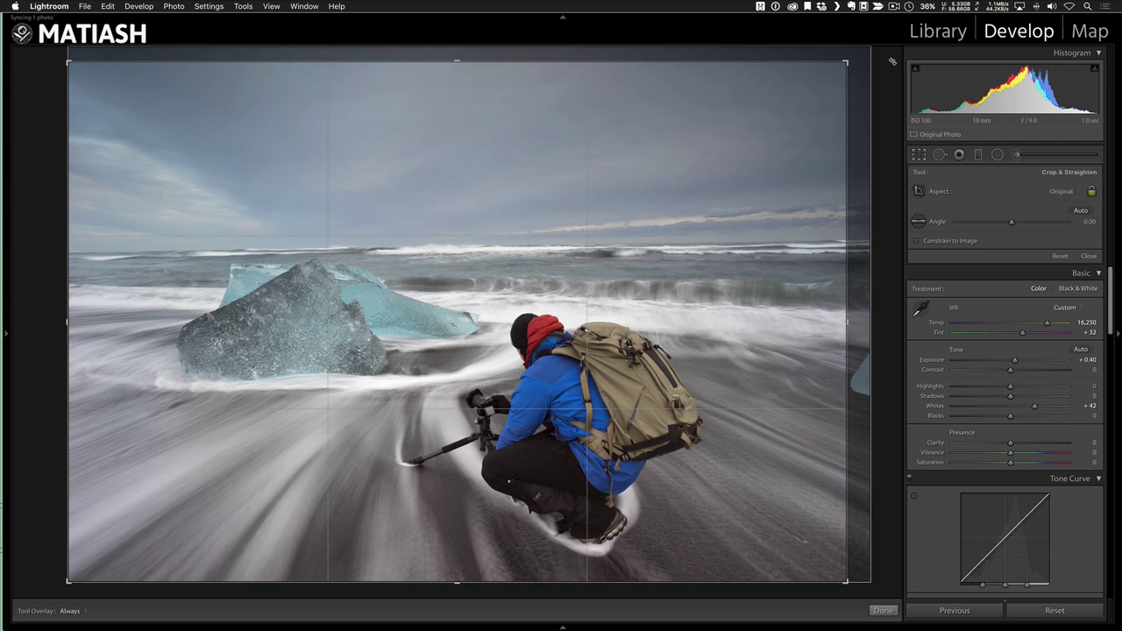
{"action": "key", "text": "Return"}
{"action": "scroll", "coordinate": [1006, 189], "scroll_direction": "down", "scroll_amount": 15}
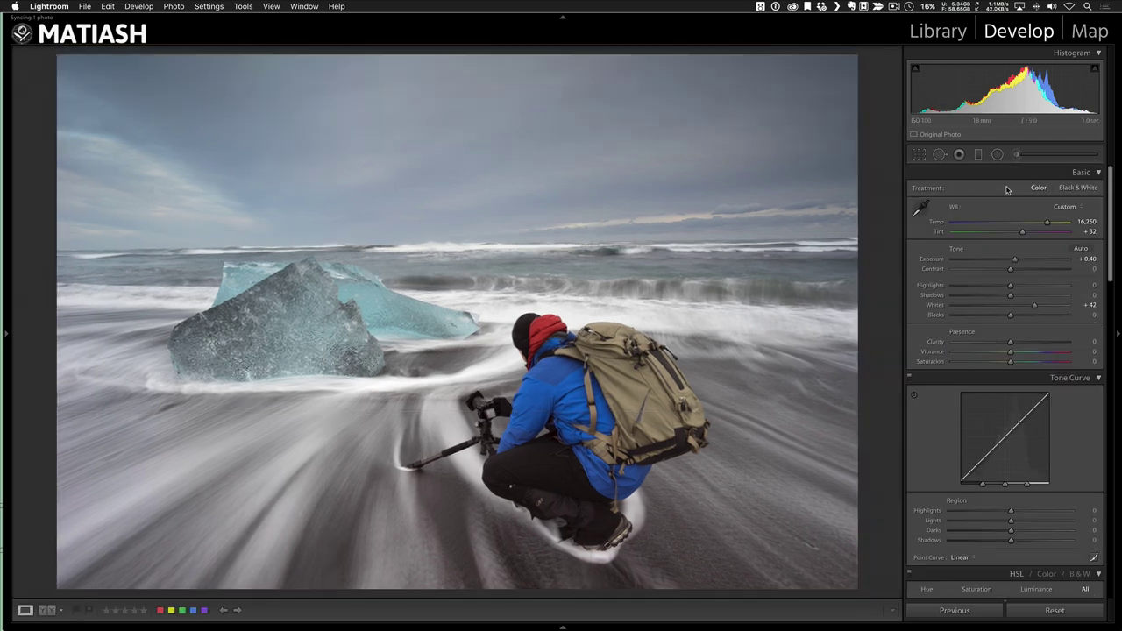
{"action": "scroll", "coordinate": [1006, 189], "scroll_direction": "up", "scroll_amount": 5}
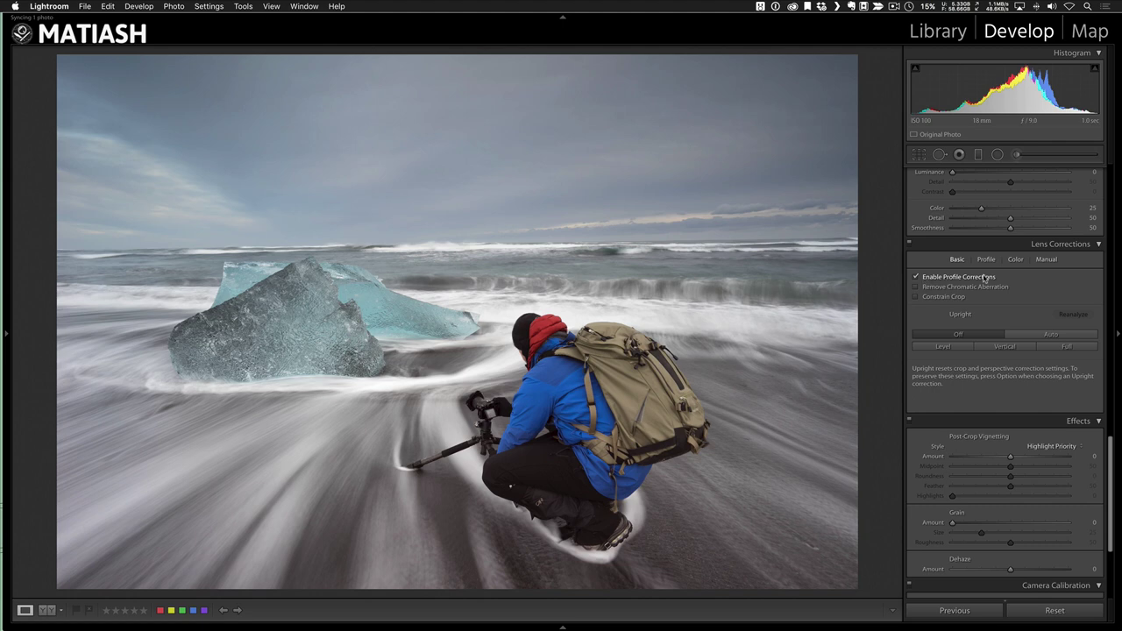
Apply Upright Level, then crop tighter to hide the transformed edges.
{"action": "left_click", "coordinate": [945, 346]}
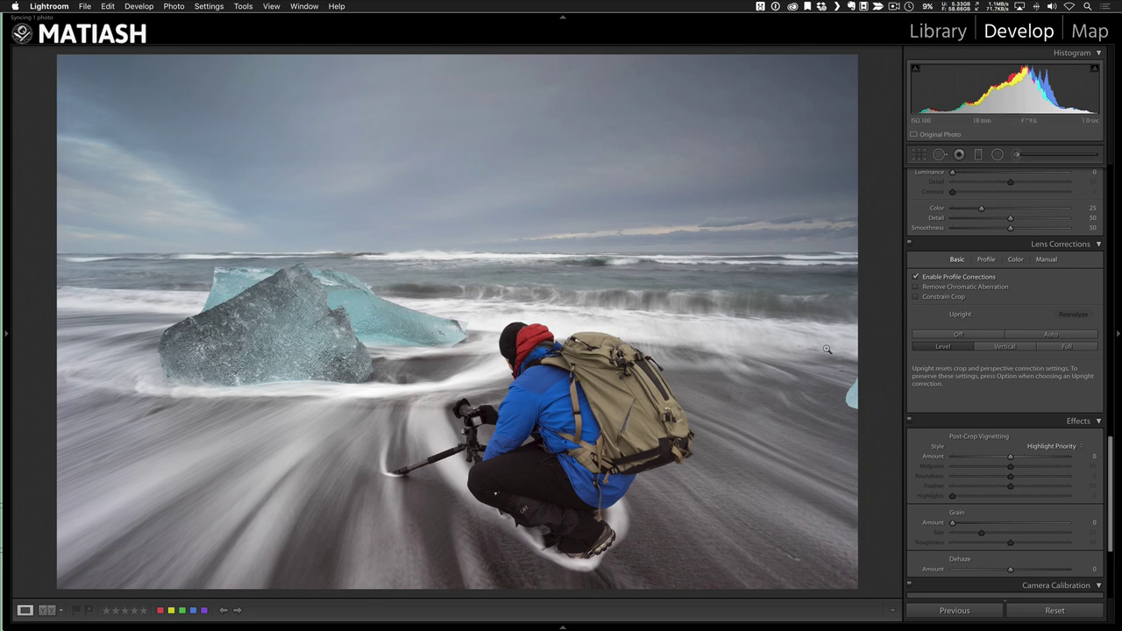
{"action": "key", "text": "r"}
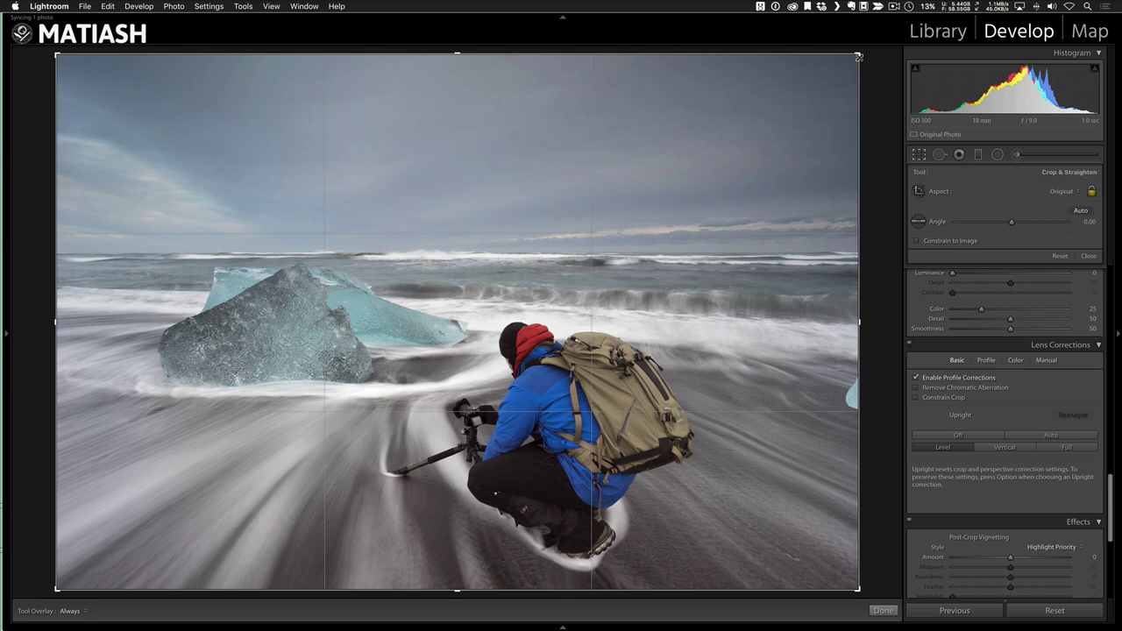
{"action": "left_click_drag", "start_coordinate": [858, 56], "coordinate": [847, 59]}
{"action": "key", "text": "Return"}
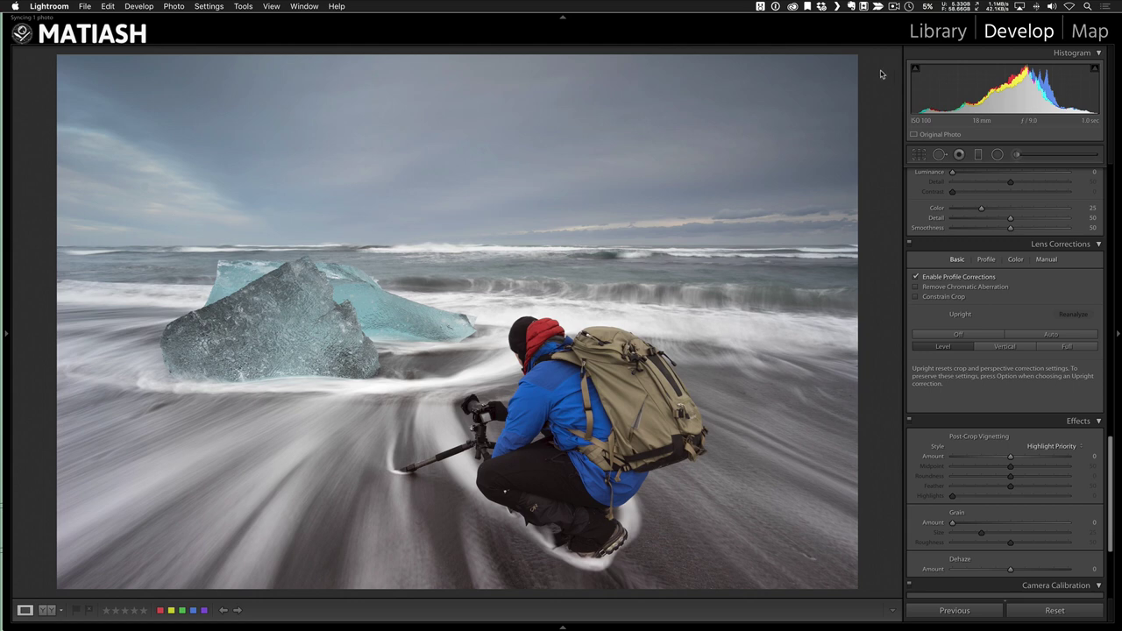
Send the photo to ON1 Photo 10 via Plug-in Extras and simplify its smart layer.
{"action": "left_click", "coordinate": [85, 6]}
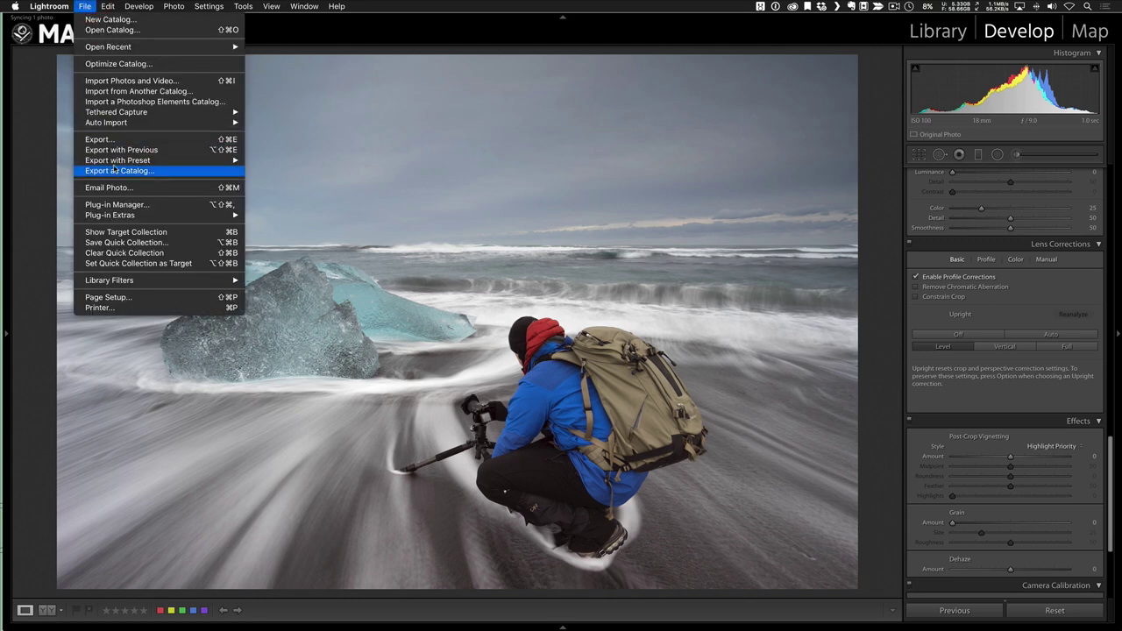
{"action": "mouse_move", "coordinate": [156, 216]}
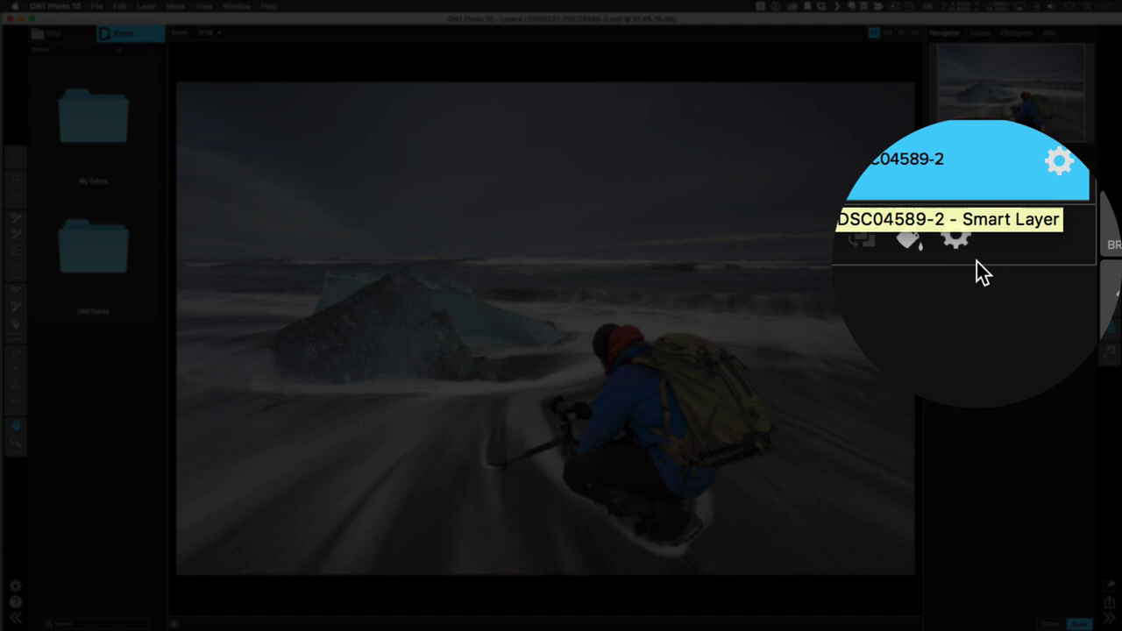
{"action": "left_click", "coordinate": [973, 253]}
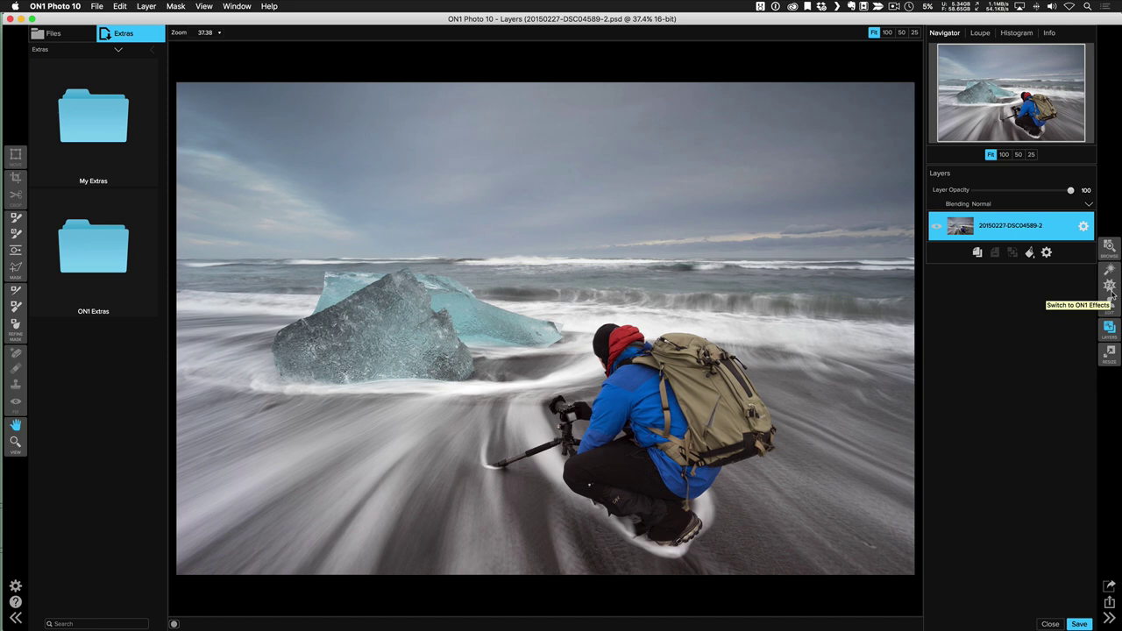
In ON1 Effects, add a Dynamic Contrast filter and toggle it off and on to compare.
{"action": "left_click", "coordinate": [1110, 287]}
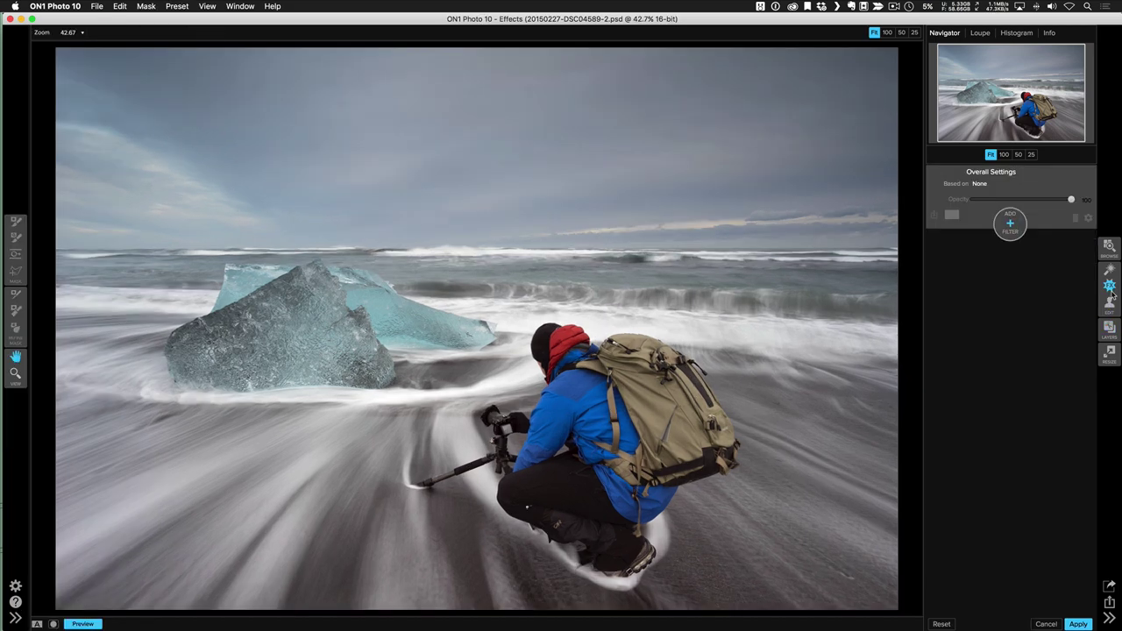
{"action": "left_click", "coordinate": [1011, 231]}
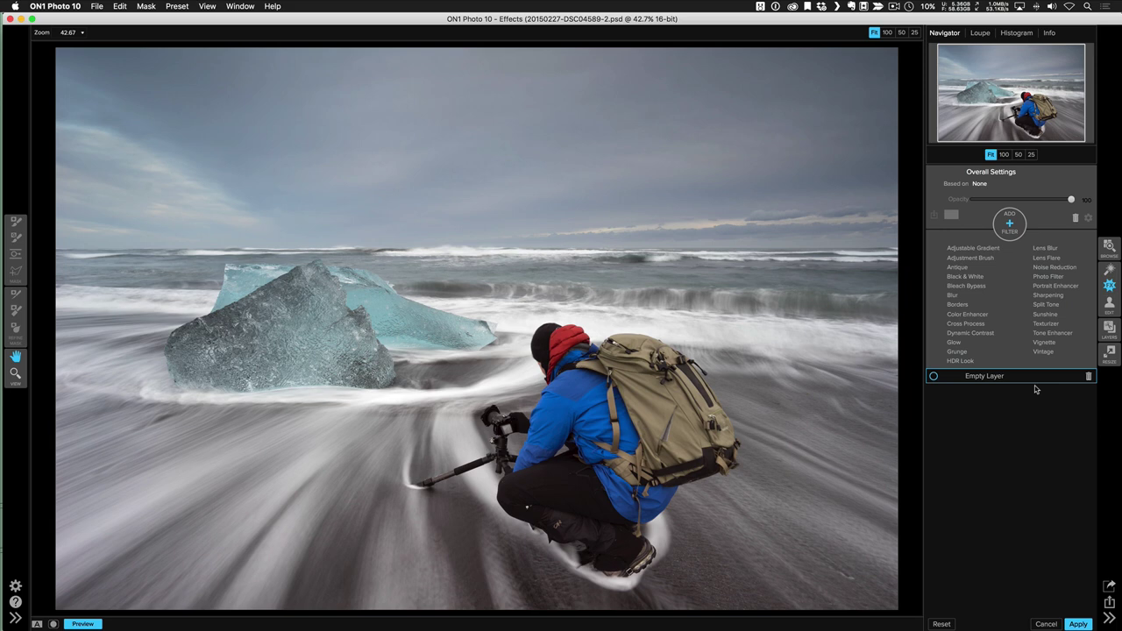
{"action": "left_click", "coordinate": [984, 336]}
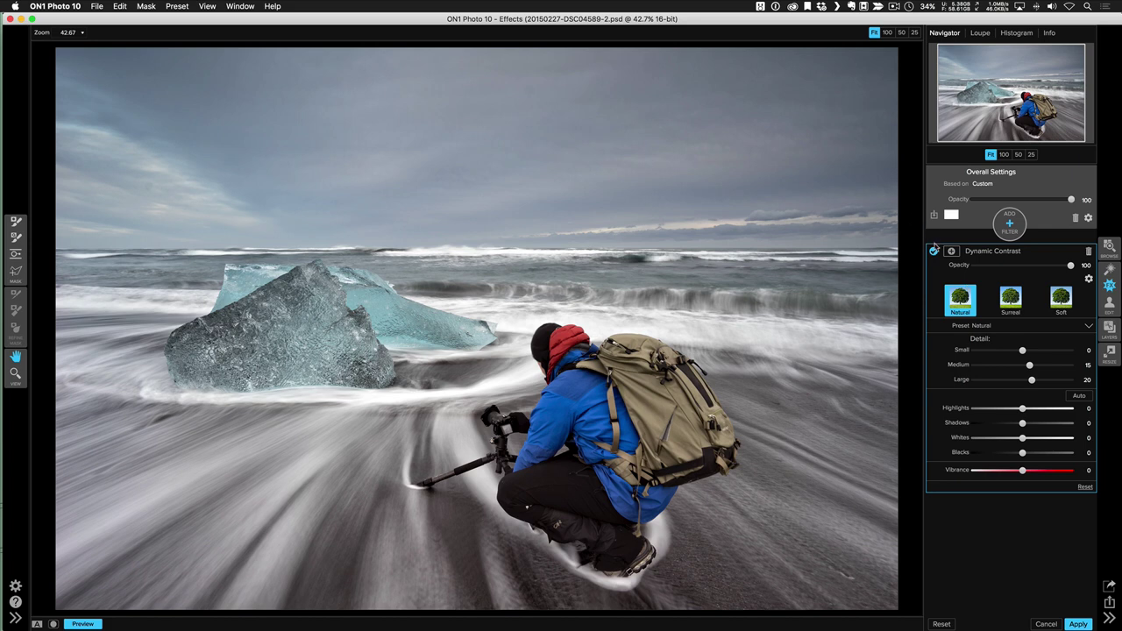
{"action": "left_click", "coordinate": [933, 251]}
{"action": "left_click", "coordinate": [935, 251]}
Set Small, Medium and Large detail to 9 and Dynamic Contrast opacity to 50.
{"action": "left_click", "coordinate": [1085, 351]}
{"action": "key", "text": "Tab"}
{"action": "type", "text": "9"}
{"action": "key", "text": "Tab"}
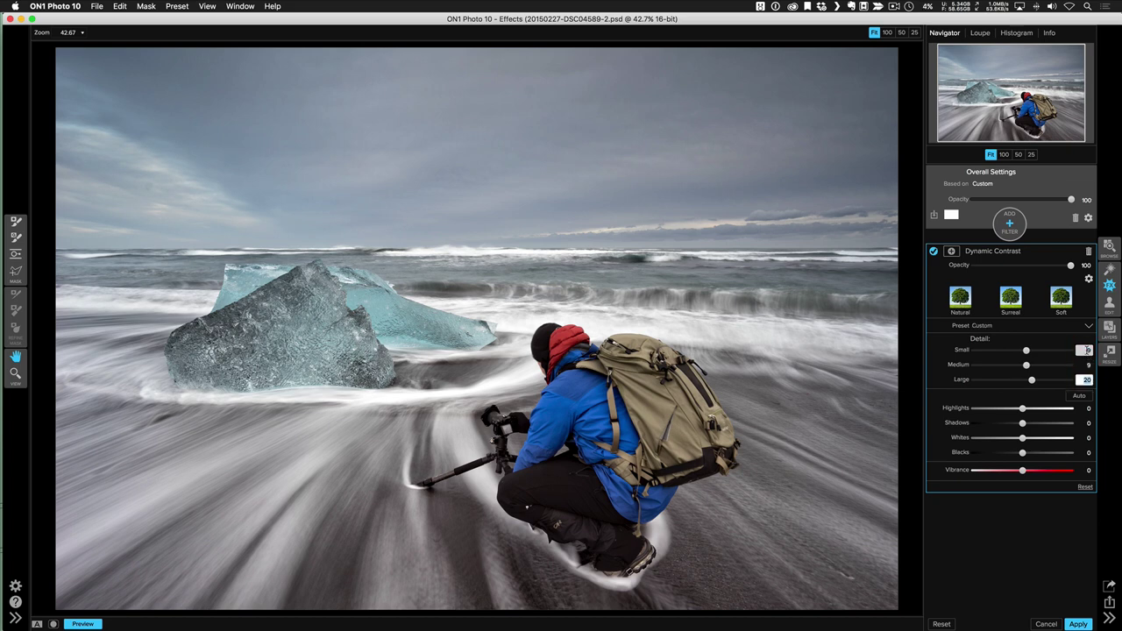
{"action": "type", "text": "9"}
{"action": "key", "text": "Tab"}
{"action": "key", "text": "Tab"}
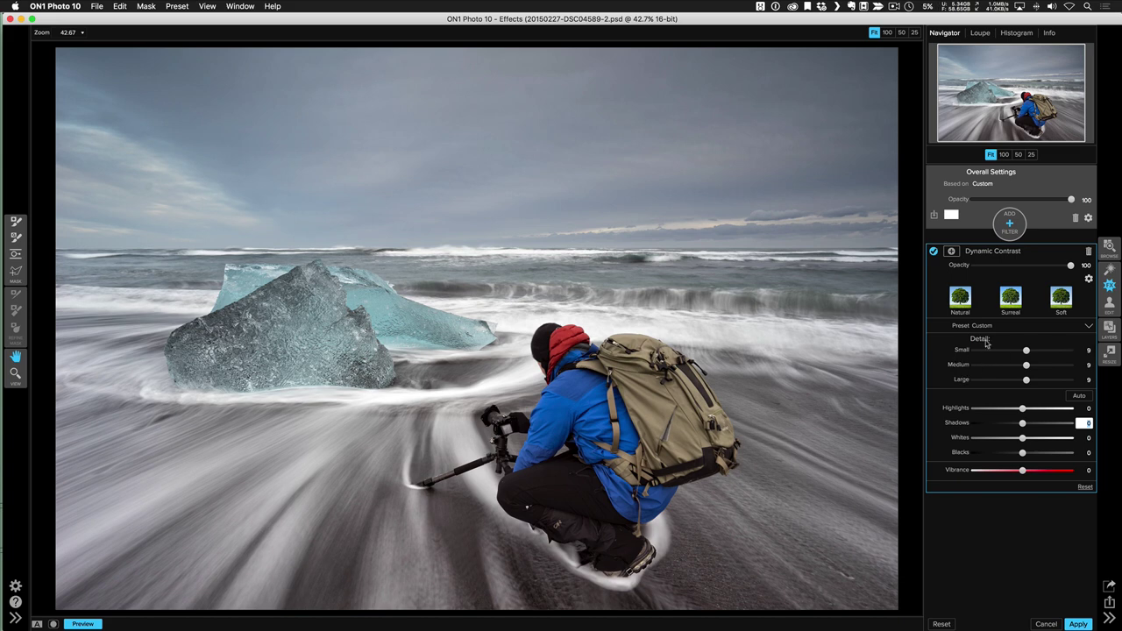
{"action": "left_click", "coordinate": [1020, 266]}
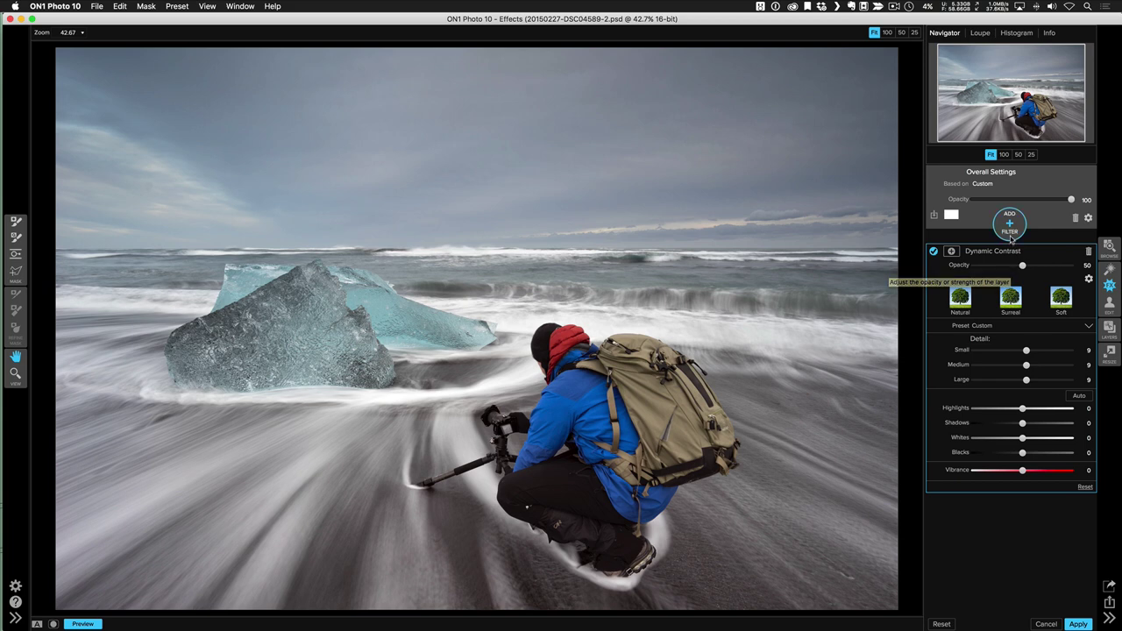
Add a Sunshine filter and set its Warmth to 15.
{"action": "left_click", "coordinate": [1010, 235]}
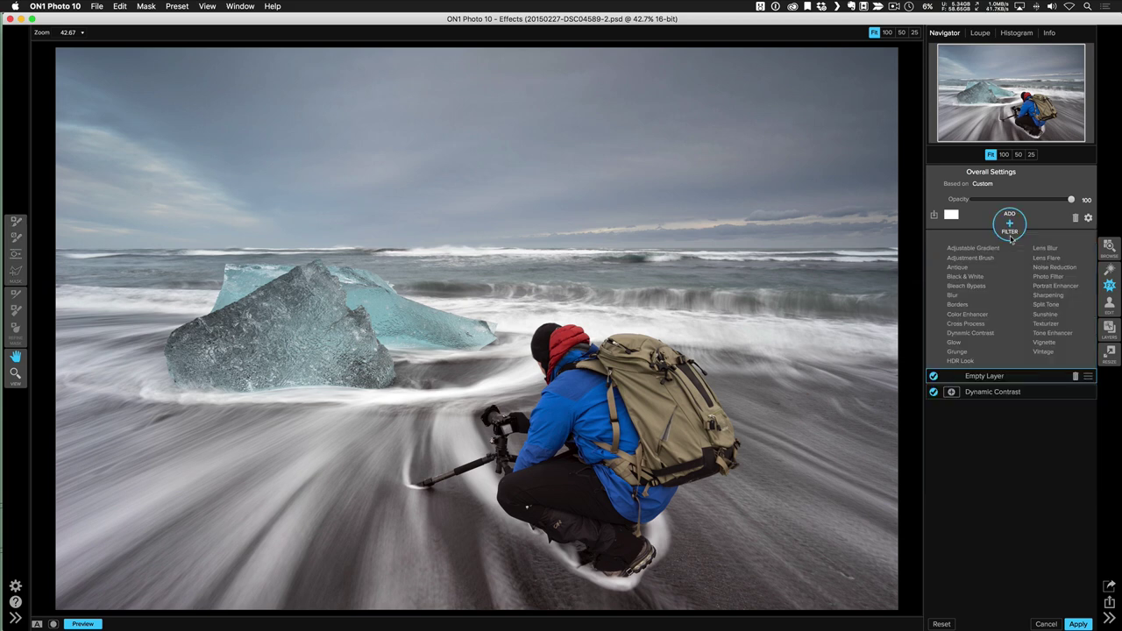
{"action": "left_click", "coordinate": [1035, 313]}
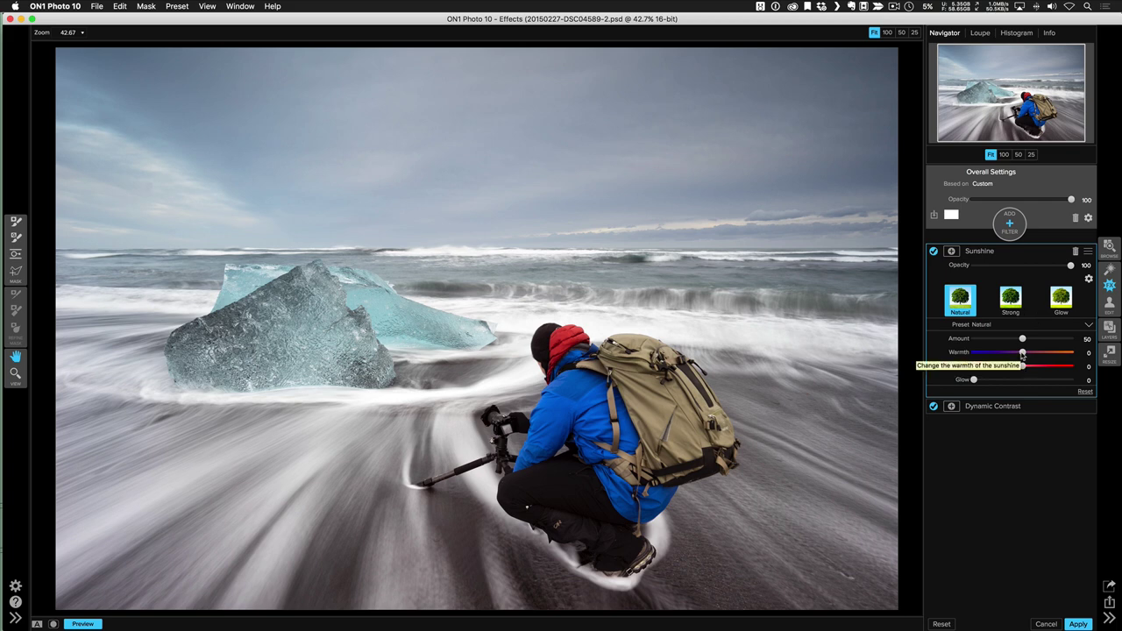
{"action": "left_click_drag", "start_coordinate": [1022, 354], "coordinate": [1031, 355]}
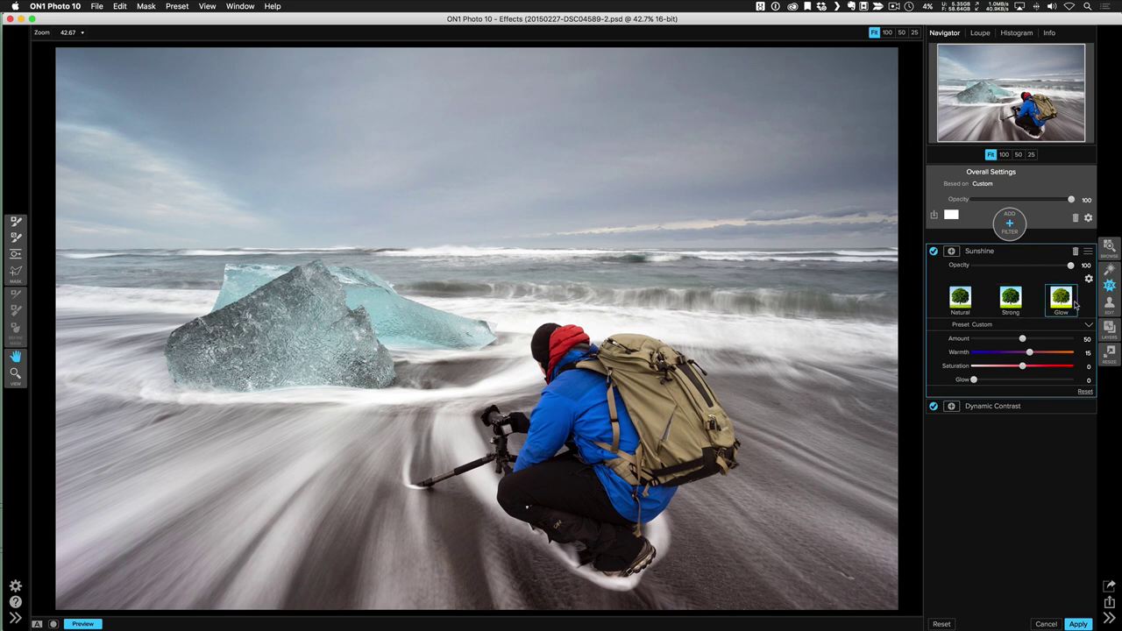
Blend Sunshine in Overlay mode at 30 opacity and compare it off and on.
{"action": "left_click", "coordinate": [1088, 280]}
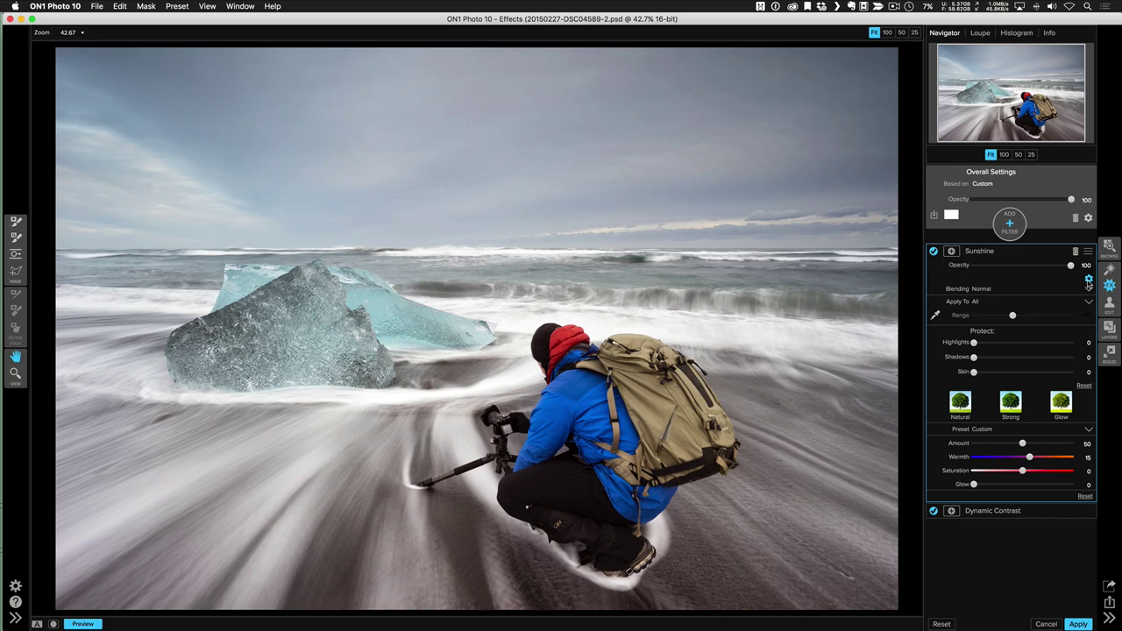
{"action": "left_click", "coordinate": [983, 289]}
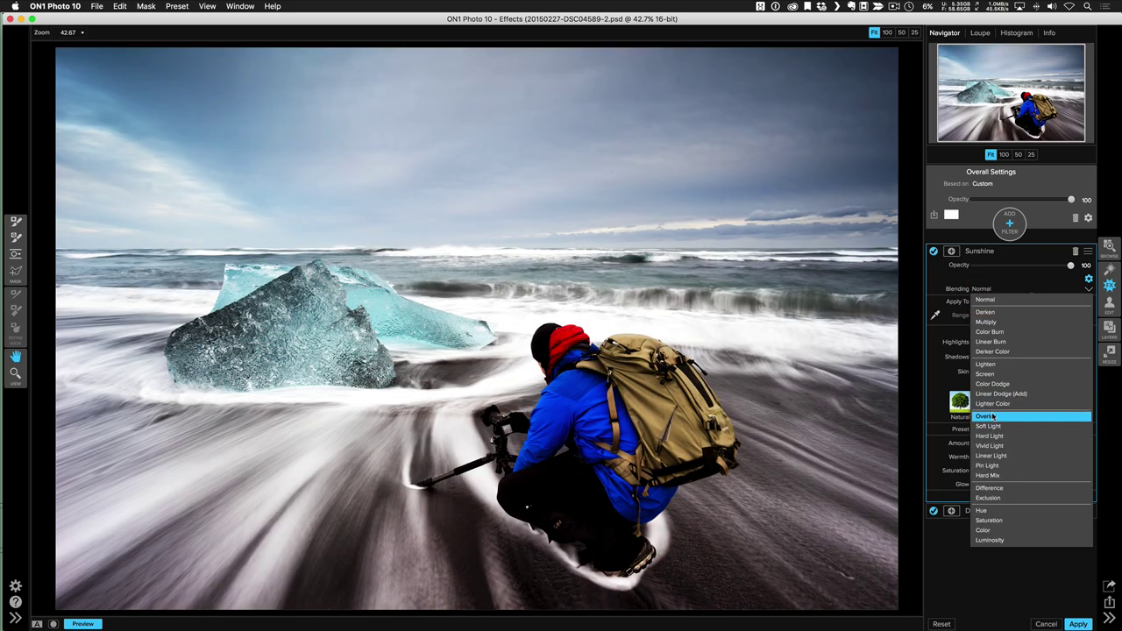
{"action": "left_click", "coordinate": [993, 417]}
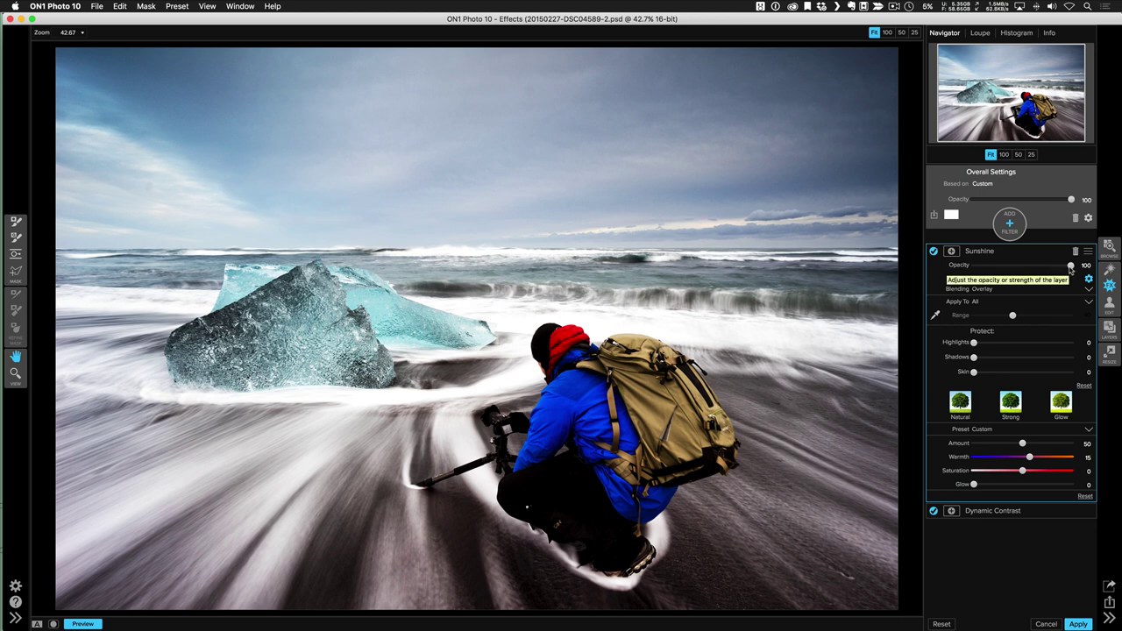
{"action": "left_click_drag", "start_coordinate": [1070, 270], "coordinate": [1001, 265]}
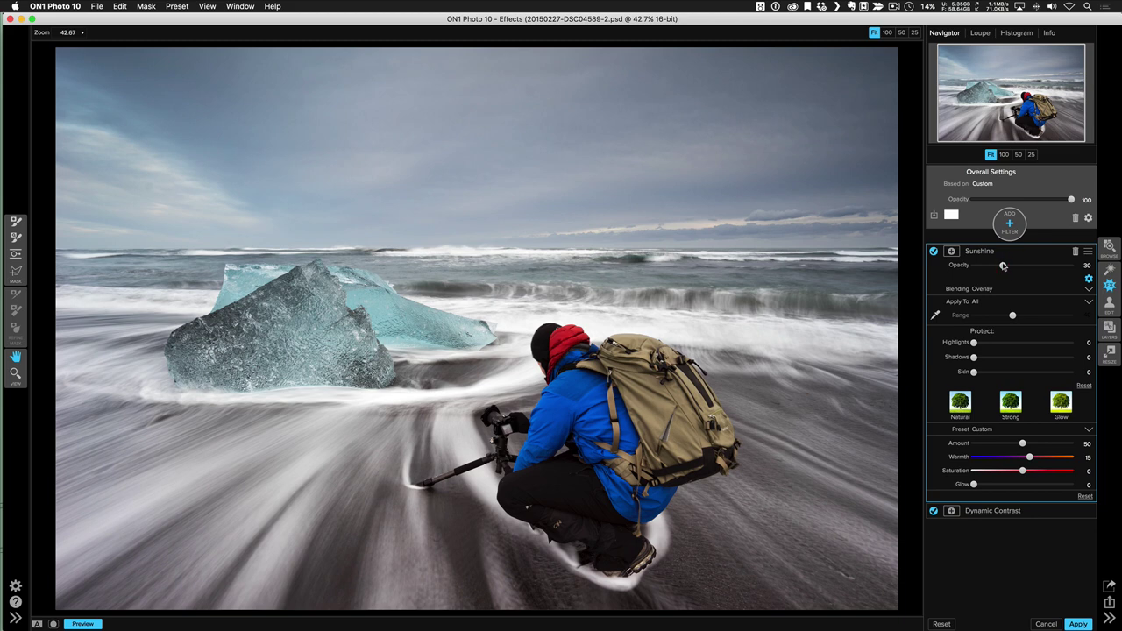
{"action": "left_click", "coordinate": [934, 251]}
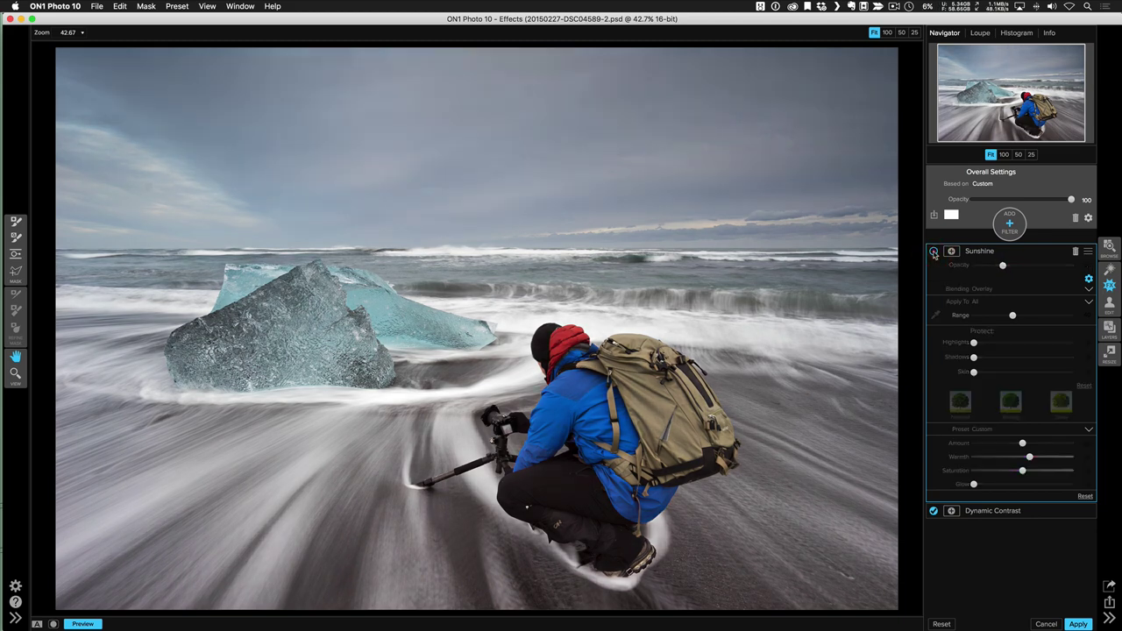
{"action": "left_click", "coordinate": [933, 252]}
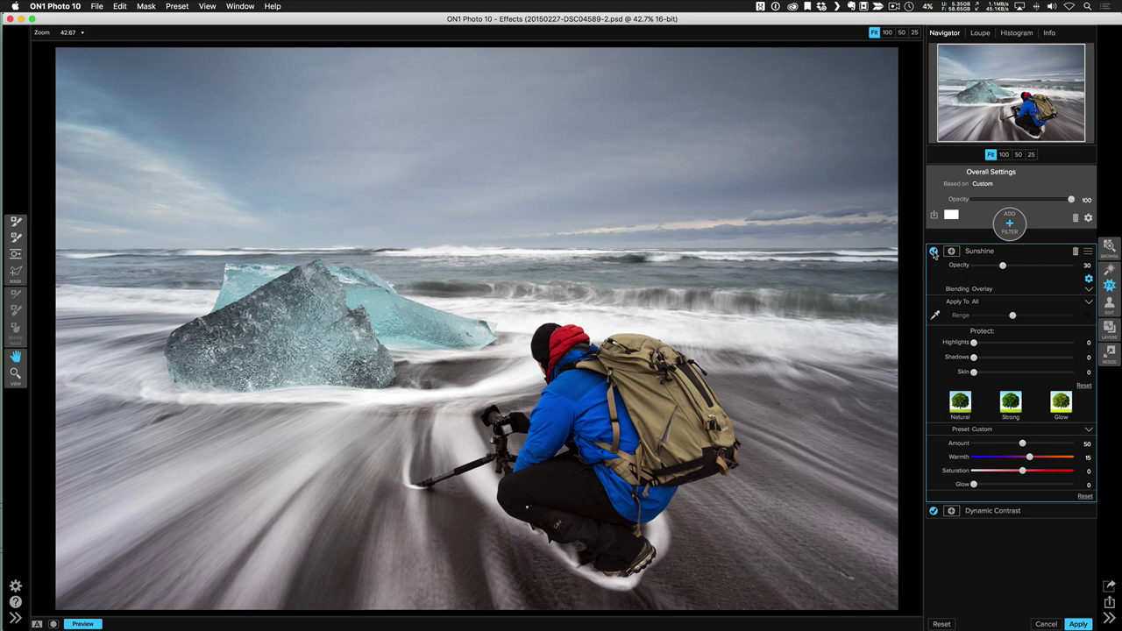
Add a Lens Flare filter with the Upright preset and Iris colour style.
{"action": "left_click", "coordinate": [1010, 223]}
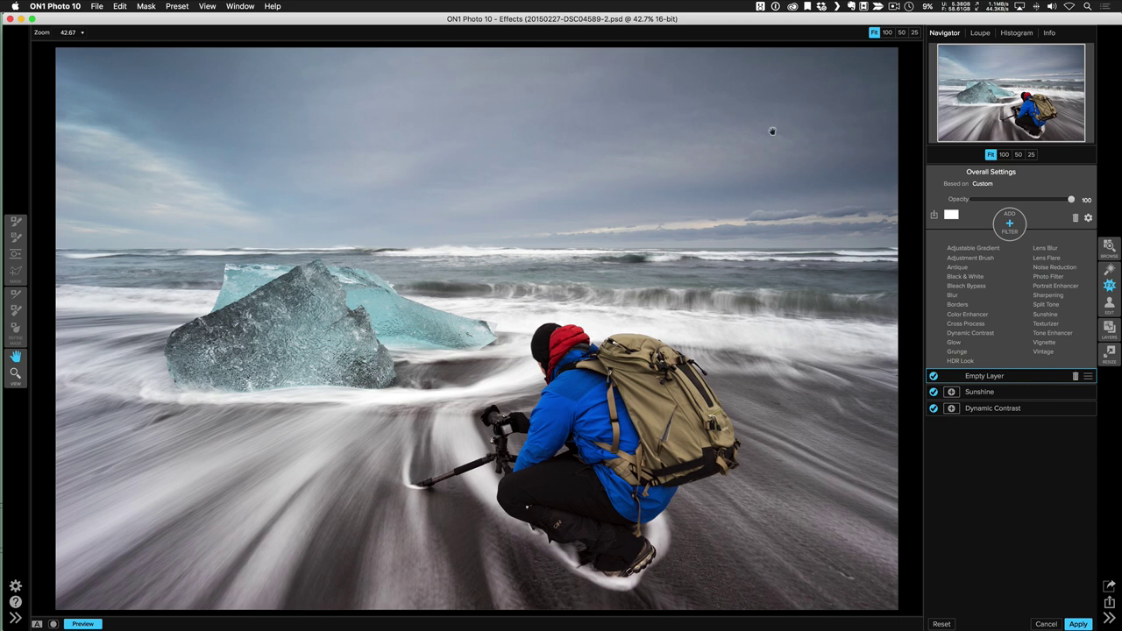
{"action": "left_click", "coordinate": [1045, 259]}
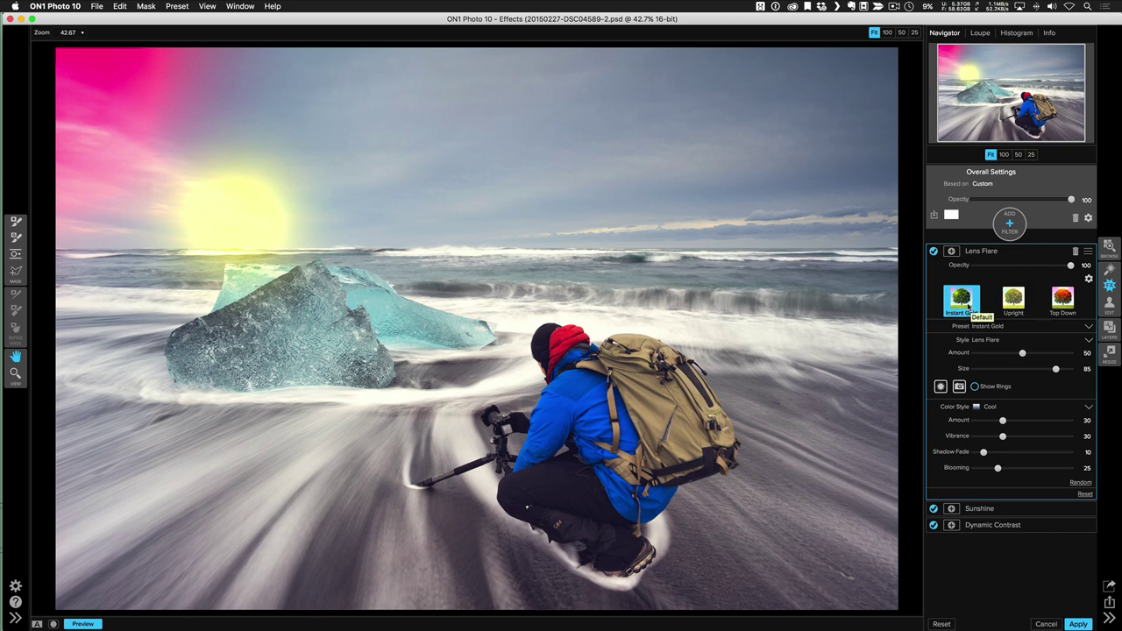
{"action": "left_click", "coordinate": [1013, 302]}
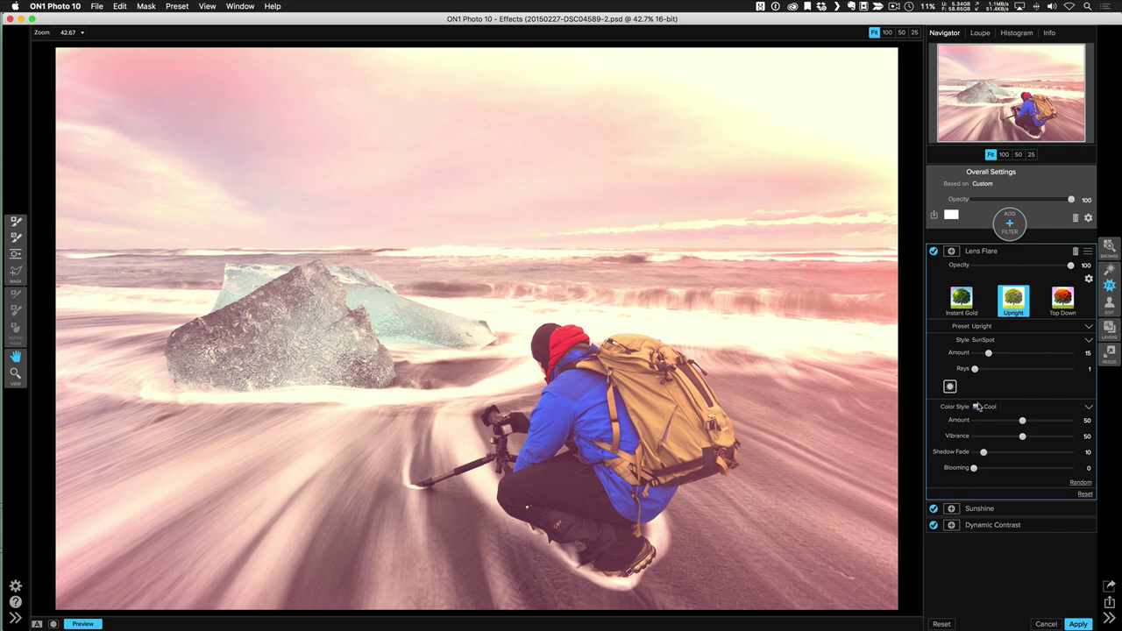
{"action": "left_click", "coordinate": [987, 407]}
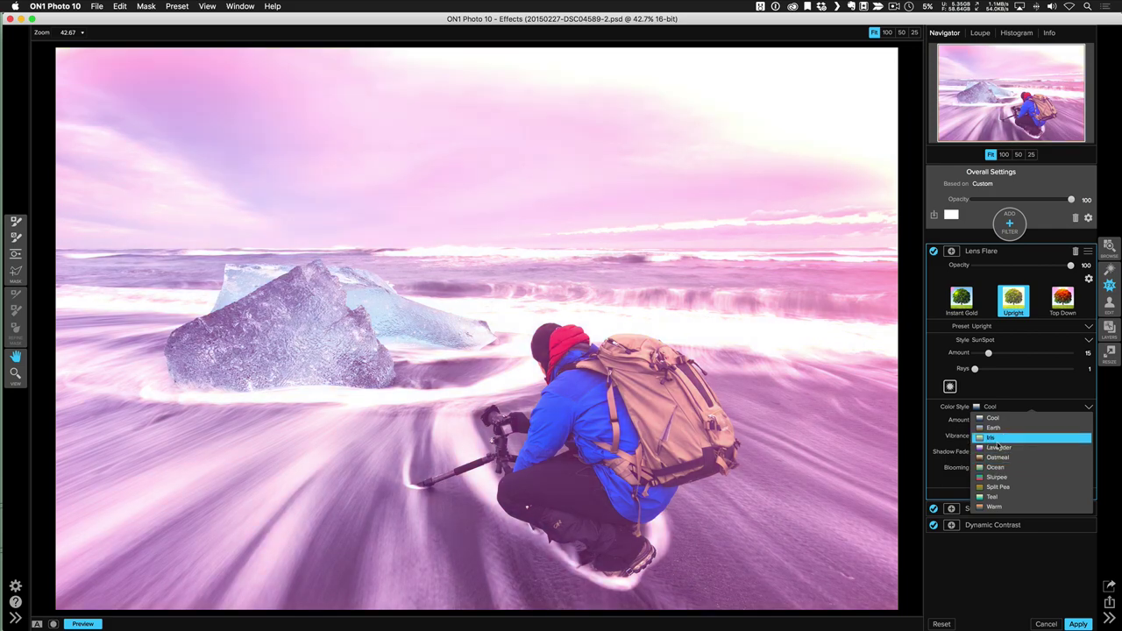
{"action": "left_click", "coordinate": [996, 438]}
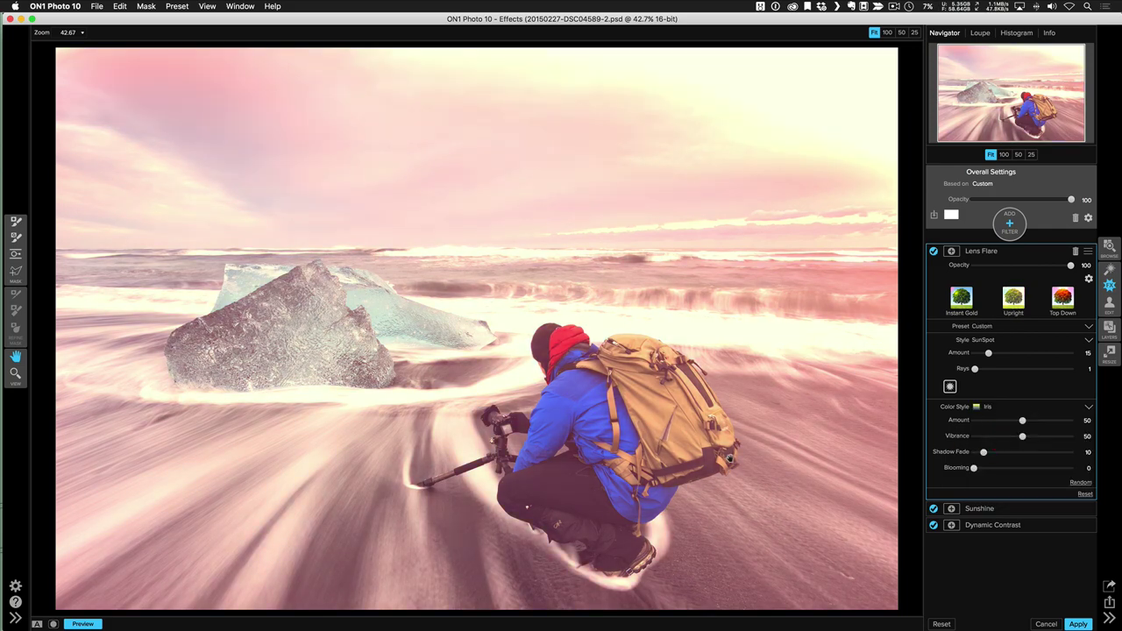
Set the Lens Flare blending mode to Soft Light.
{"action": "left_click", "coordinate": [1089, 278]}
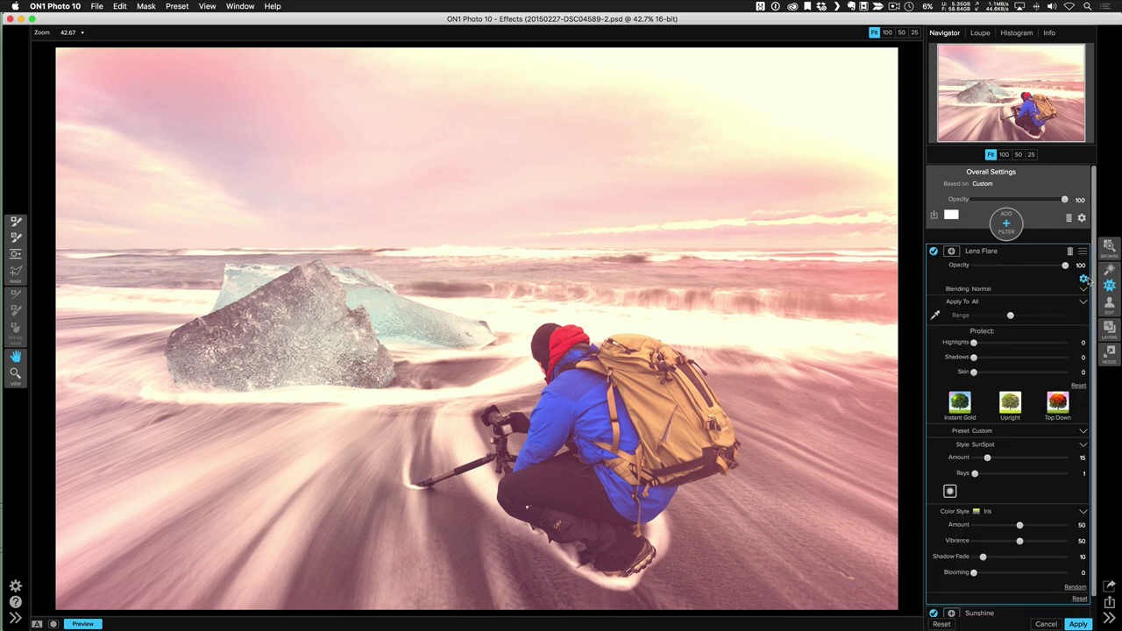
{"action": "left_click", "coordinate": [975, 289]}
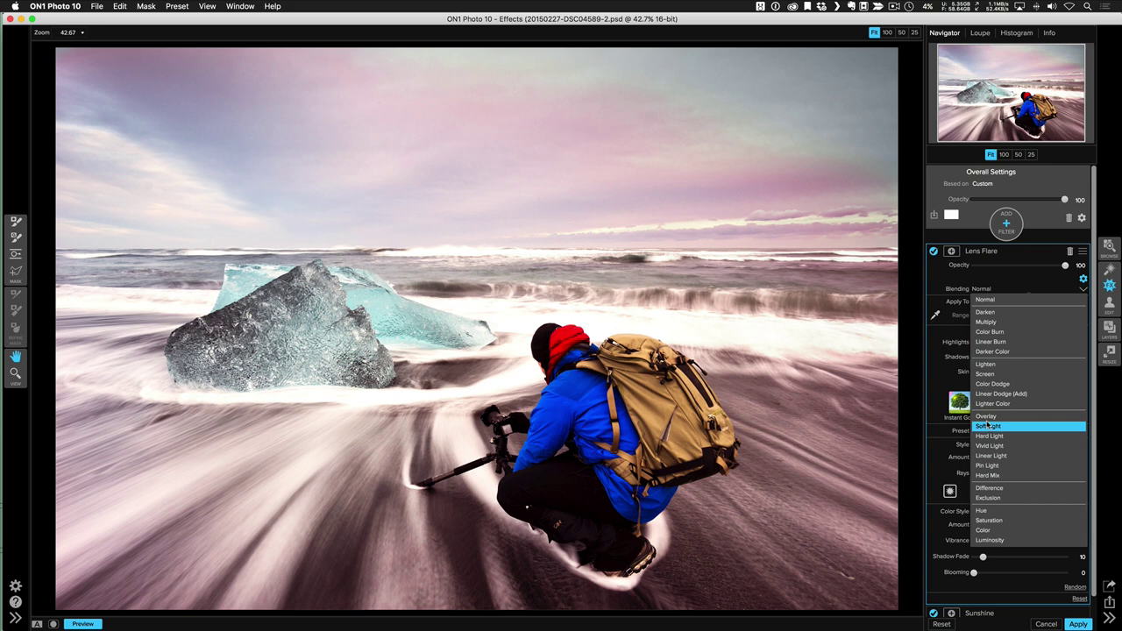
{"action": "left_click", "coordinate": [988, 425]}
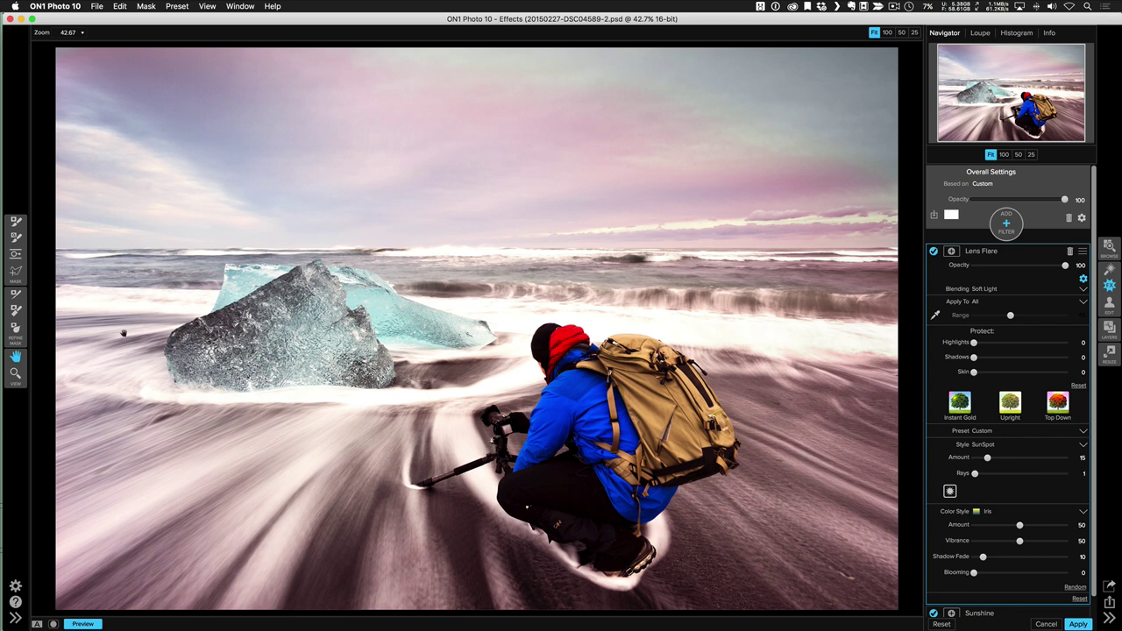
Place a tilted gradient mask at the horizon on the Lens Flare, then toggle the flare to compare.
{"action": "left_click", "coordinate": [15, 253]}
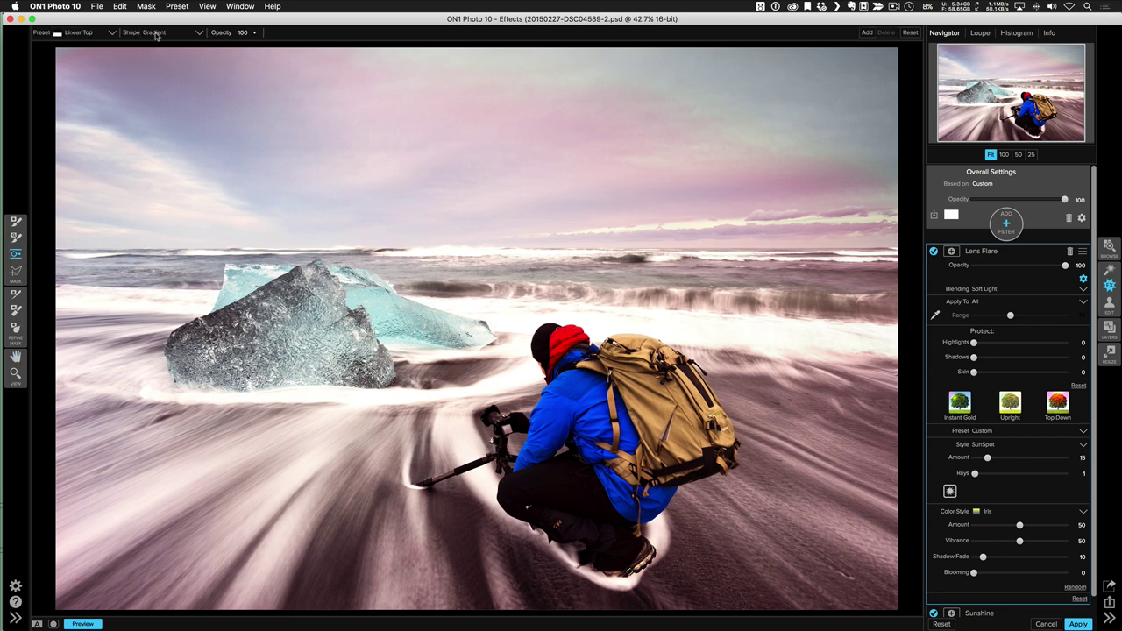
{"action": "left_click", "coordinate": [487, 248]}
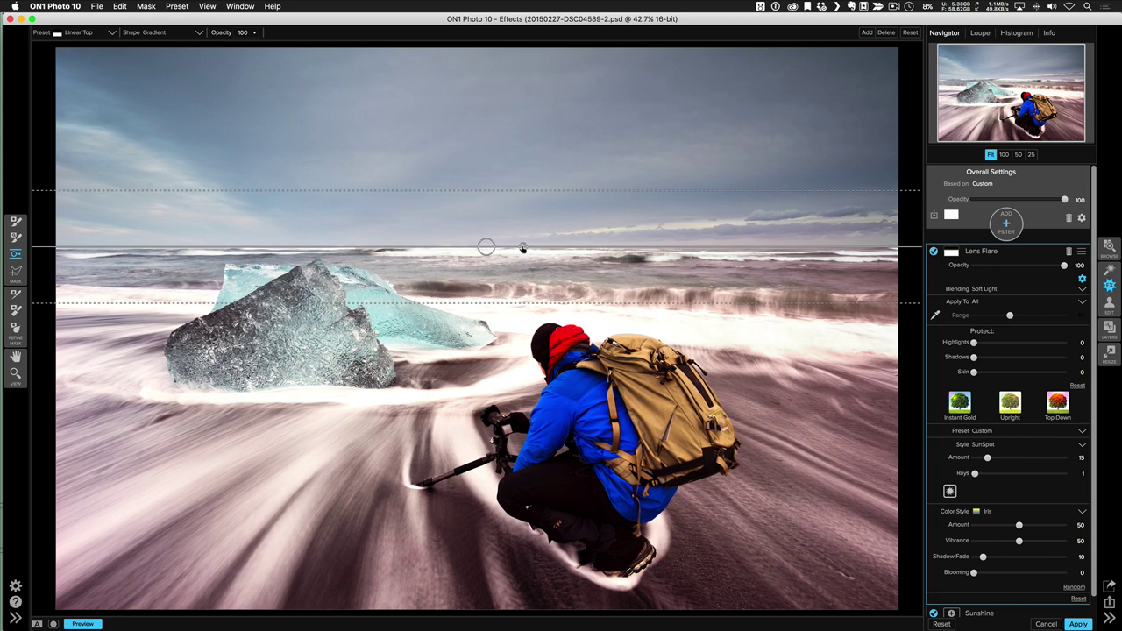
{"action": "left_click_drag", "start_coordinate": [521, 248], "coordinate": [483, 253]}
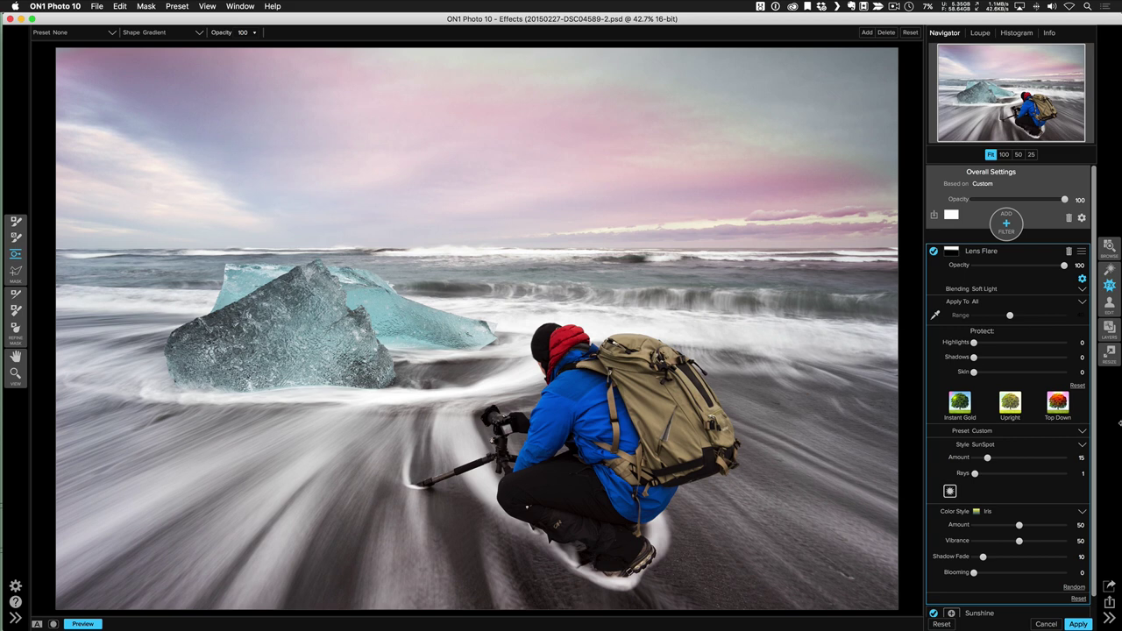
{"action": "left_click", "coordinate": [934, 252]}
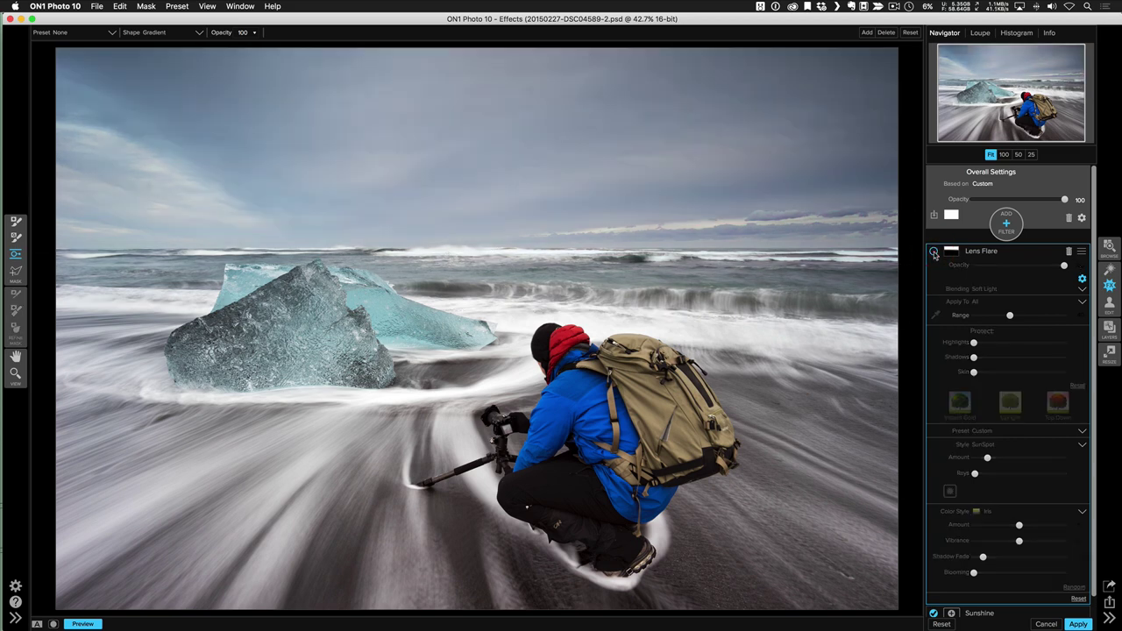
{"action": "left_click", "coordinate": [934, 252]}
{"action": "left_click", "coordinate": [933, 251]}
{"action": "left_click", "coordinate": [933, 252]}
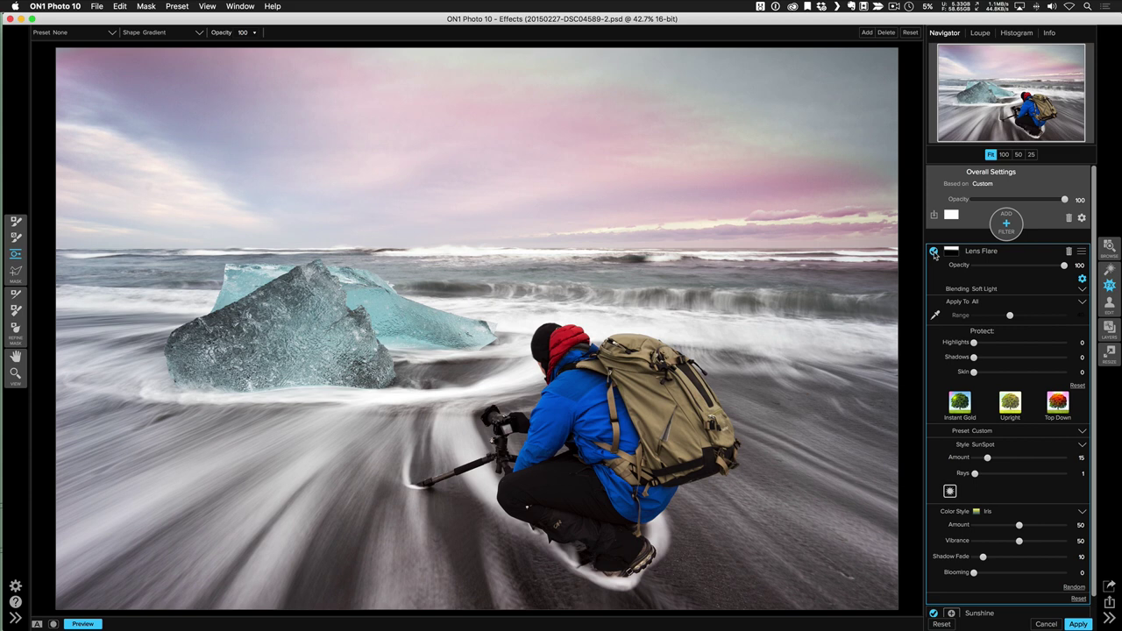
Add a Glow filter with Soft Light blending and opacity lowered to 34.
{"action": "left_click", "coordinate": [1011, 231]}
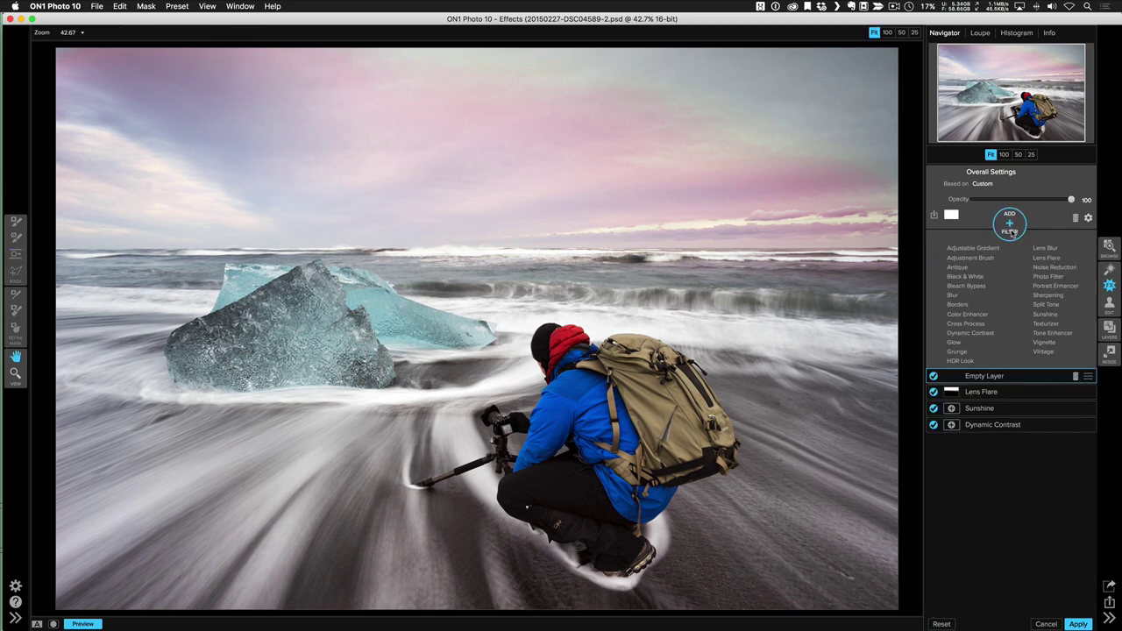
{"action": "left_click", "coordinate": [954, 342]}
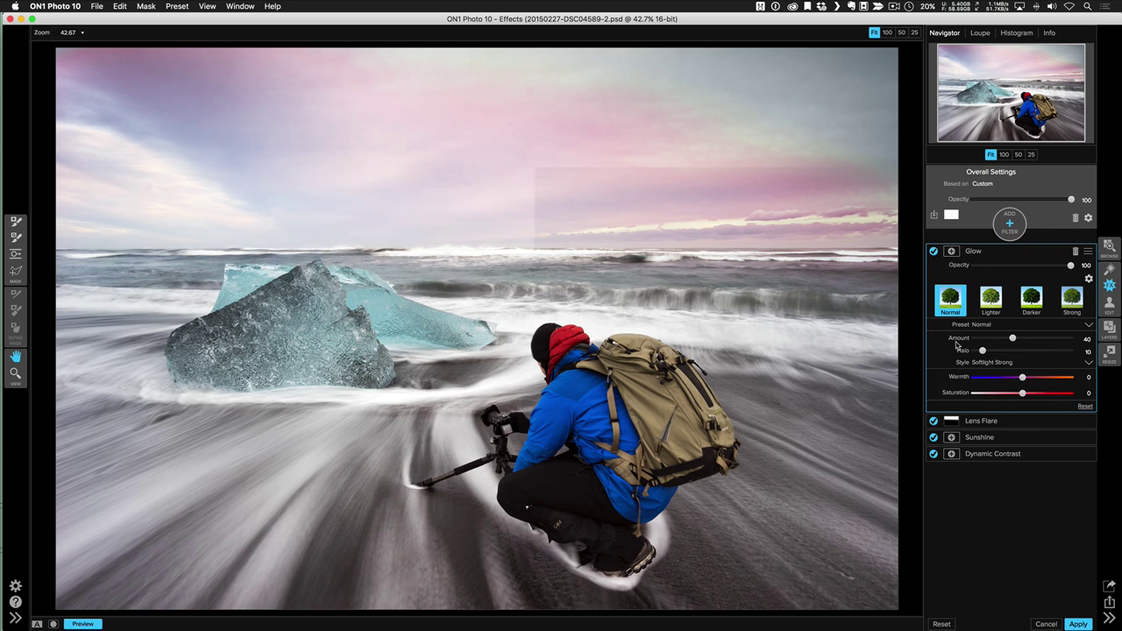
{"action": "left_click", "coordinate": [1089, 279]}
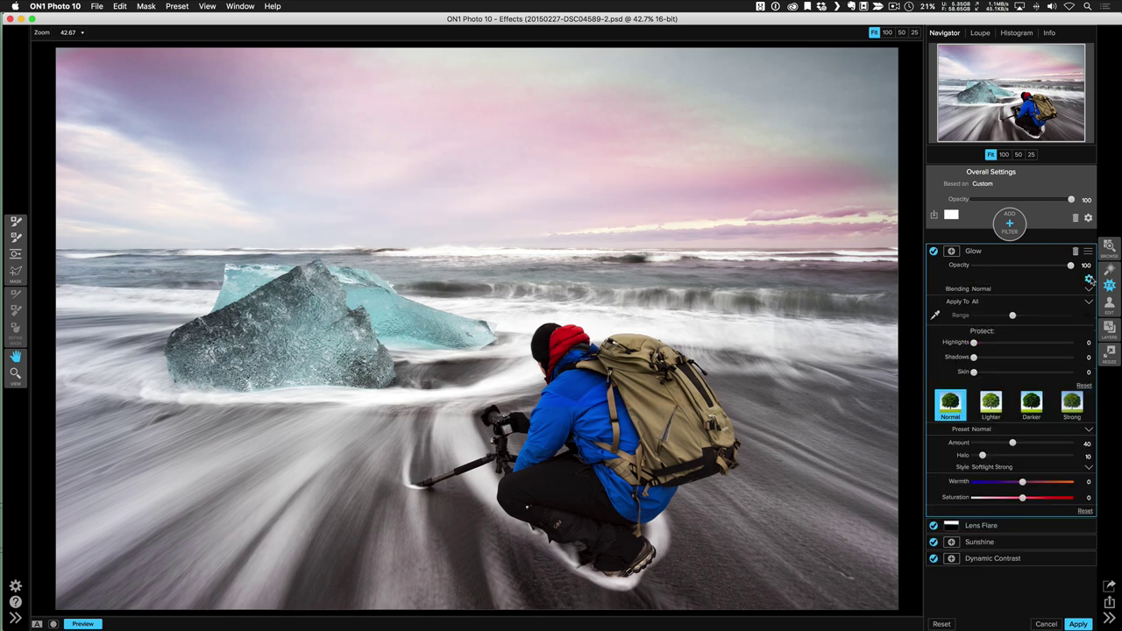
{"action": "left_click", "coordinate": [974, 289]}
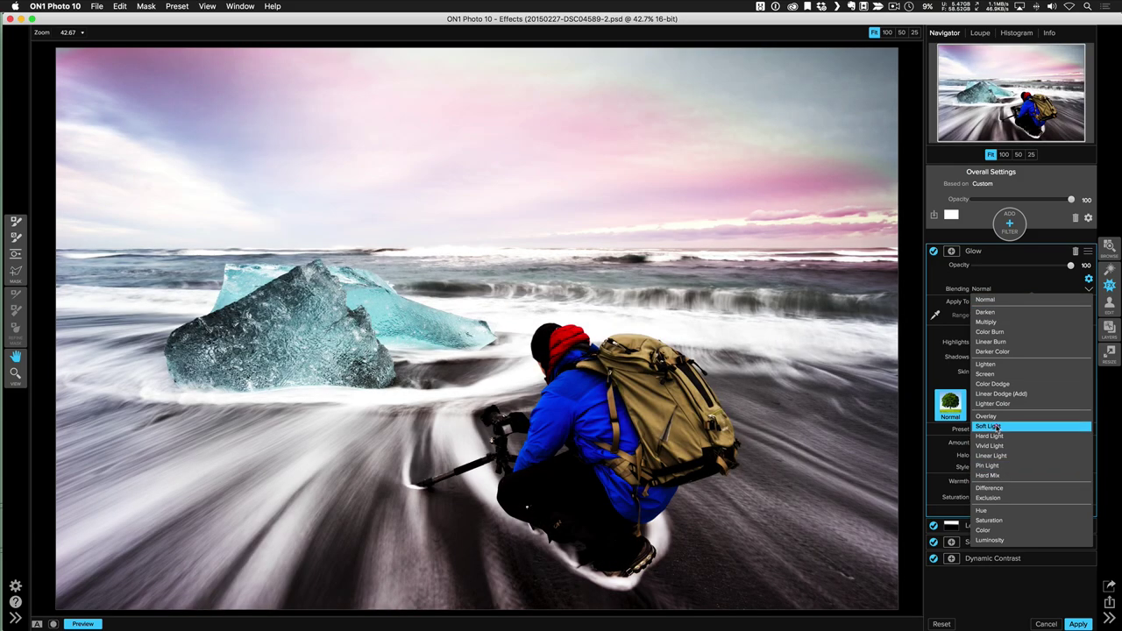
{"action": "left_click", "coordinate": [996, 426]}
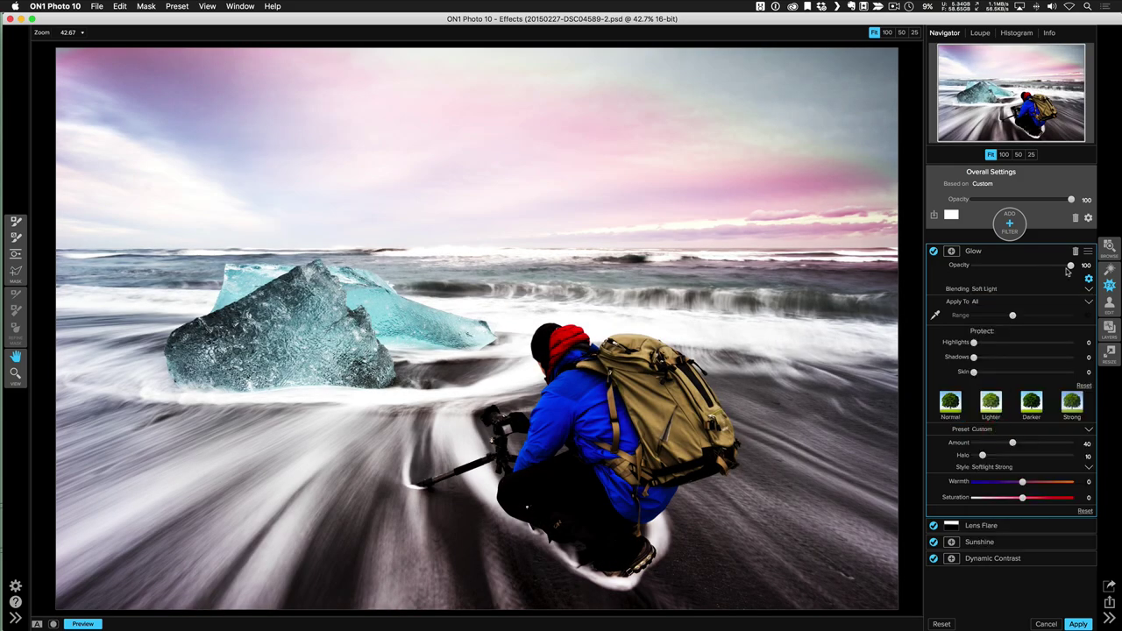
{"action": "left_click_drag", "start_coordinate": [1069, 266], "coordinate": [1007, 267]}
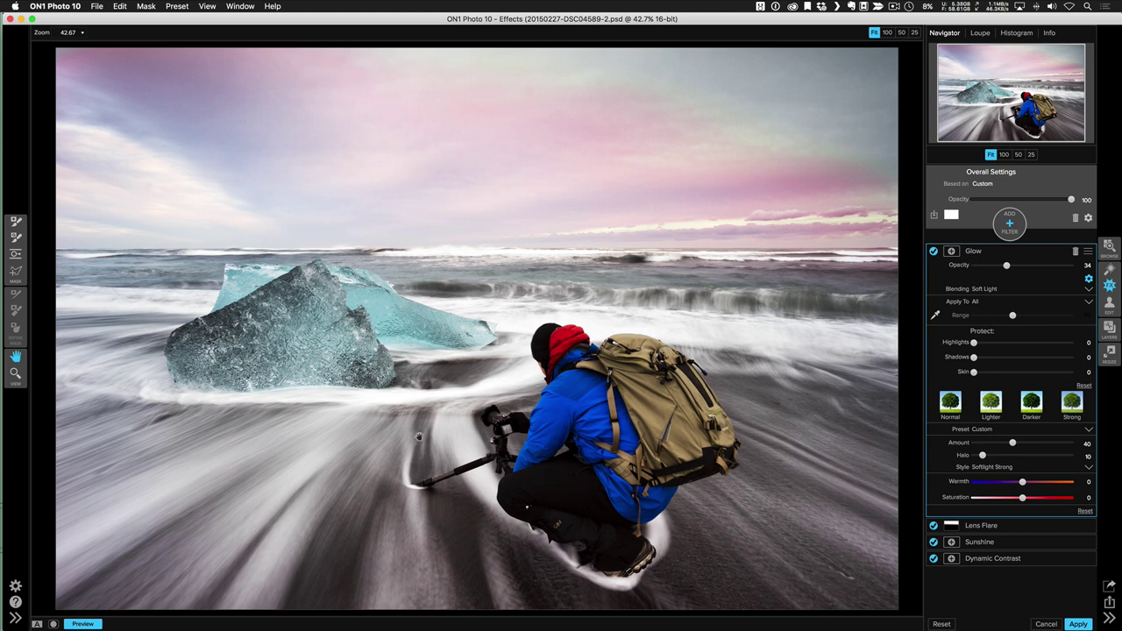
Paint the Glow out over the photographer's legs with a size-125 Masking Brush.
{"action": "left_click", "coordinate": [16, 238]}
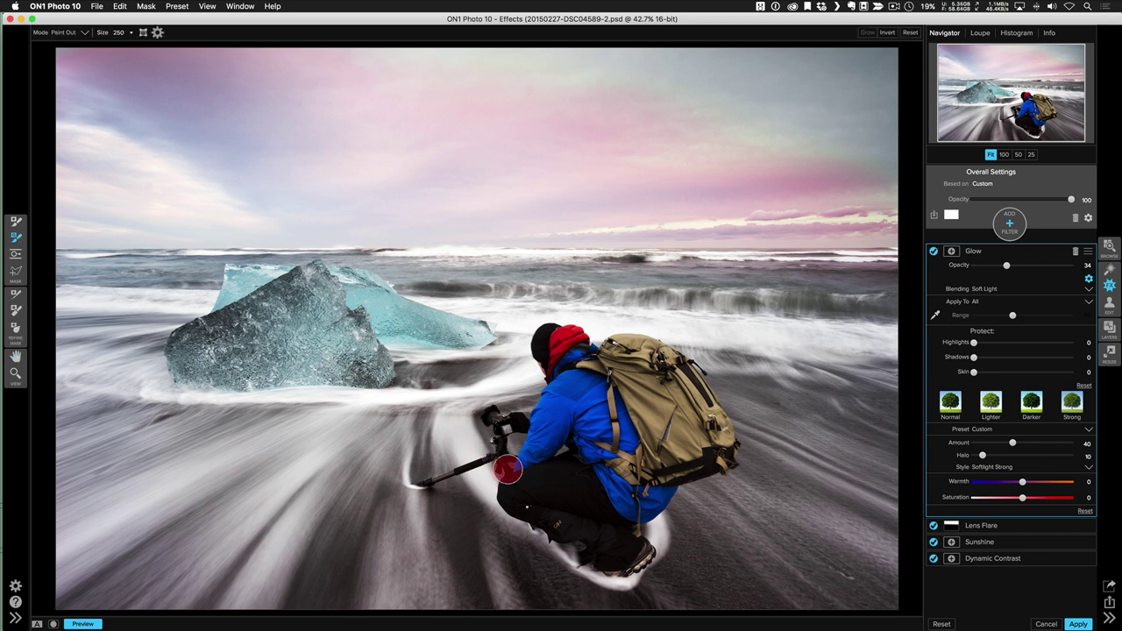
{"action": "key", "text": "bracketleft"}
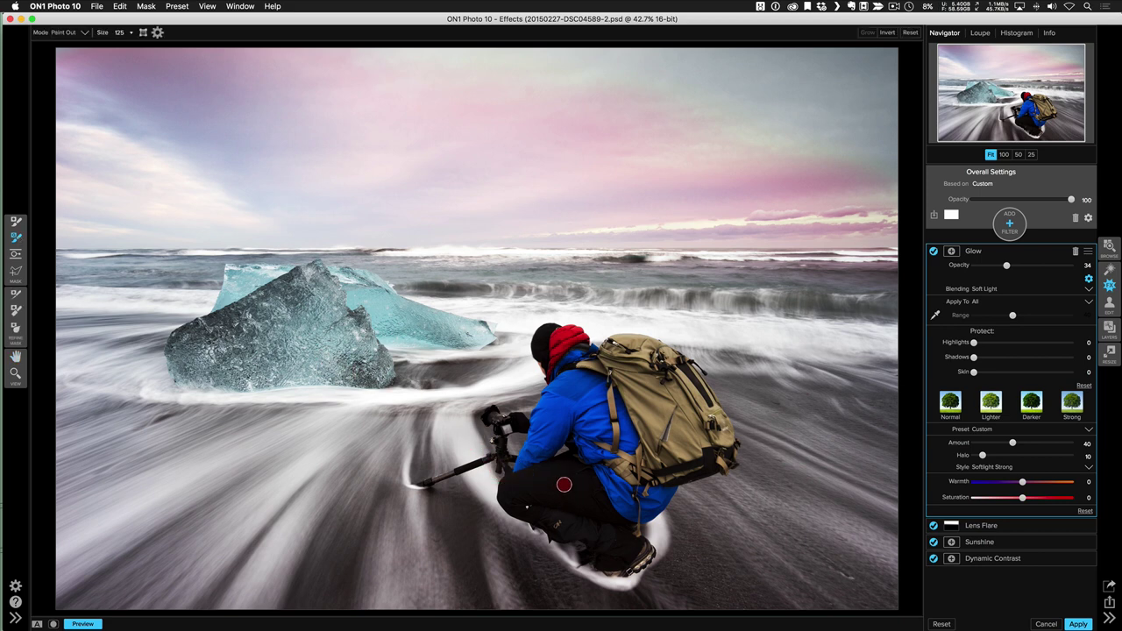
{"action": "mouse_move", "coordinate": [563, 483]}
{"action": "left_mouse_down"}
{"action": "mouse_move", "coordinate": [554, 501]}
{"action": "mouse_move", "coordinate": [617, 550]}
{"action": "left_mouse_up"}
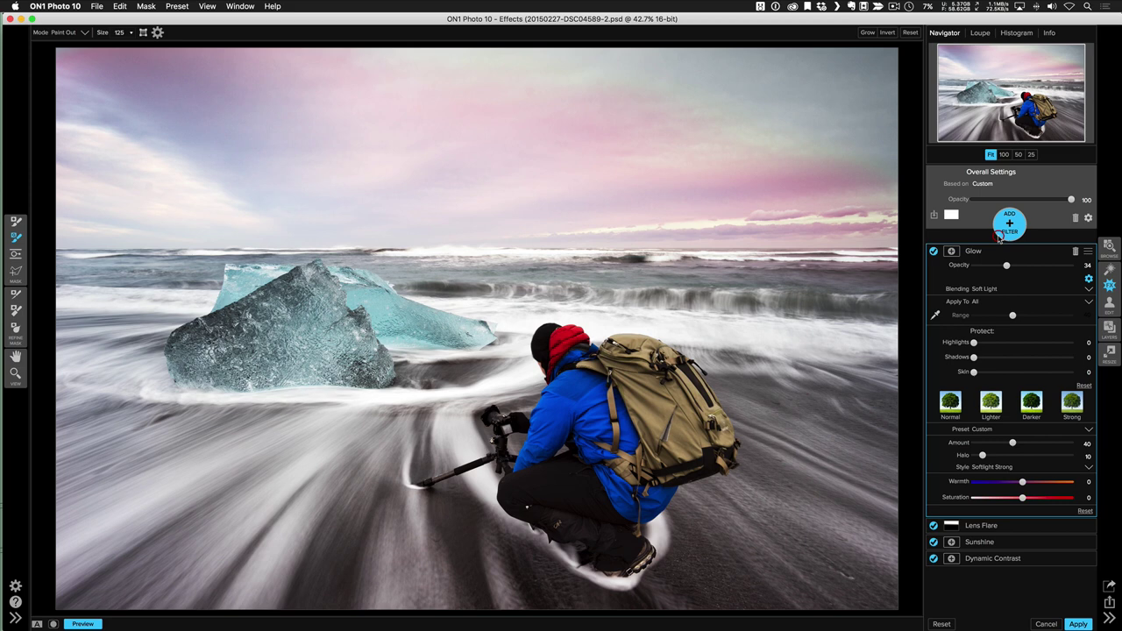
Add a Subtle Vignette (Brightness -25, Size 40, Feather 50) and toggle it to compare.
{"action": "left_click", "coordinate": [999, 235]}
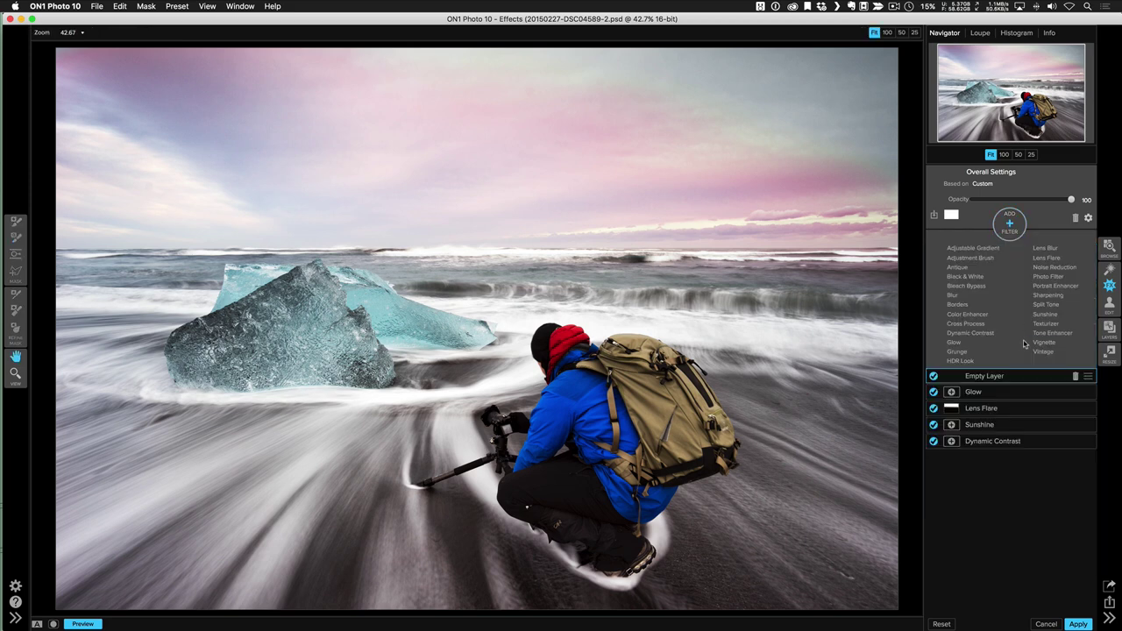
{"action": "left_click", "coordinate": [1043, 343]}
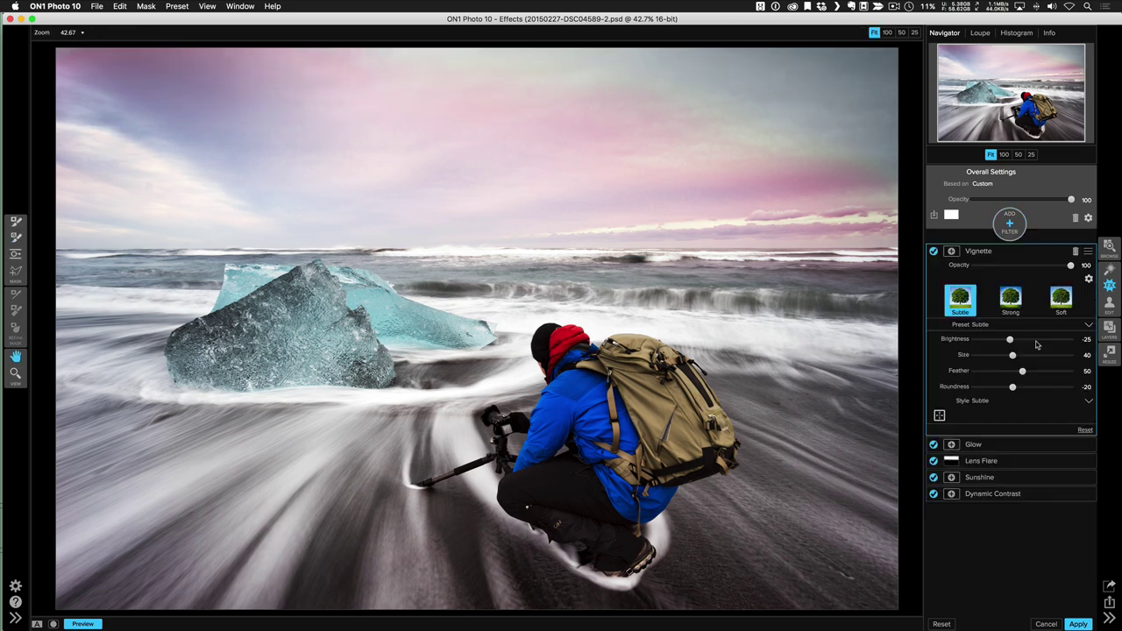
{"action": "left_click", "coordinate": [933, 252]}
{"action": "left_click", "coordinate": [934, 251]}
{"action": "left_click", "coordinate": [82, 624]}
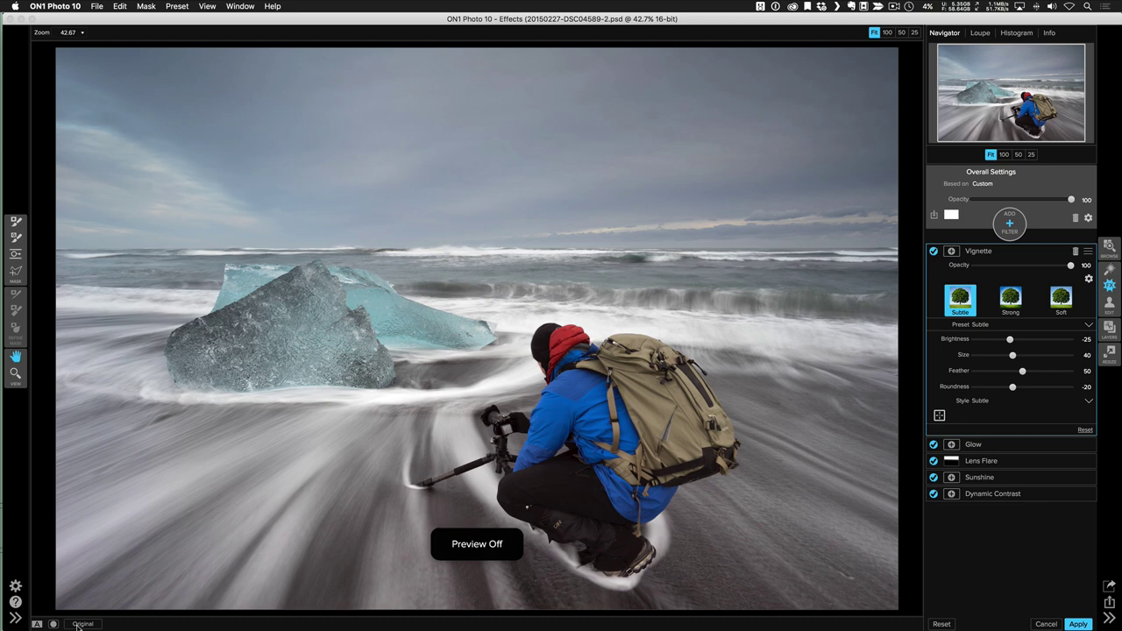
{"action": "left_click", "coordinate": [78, 624]}
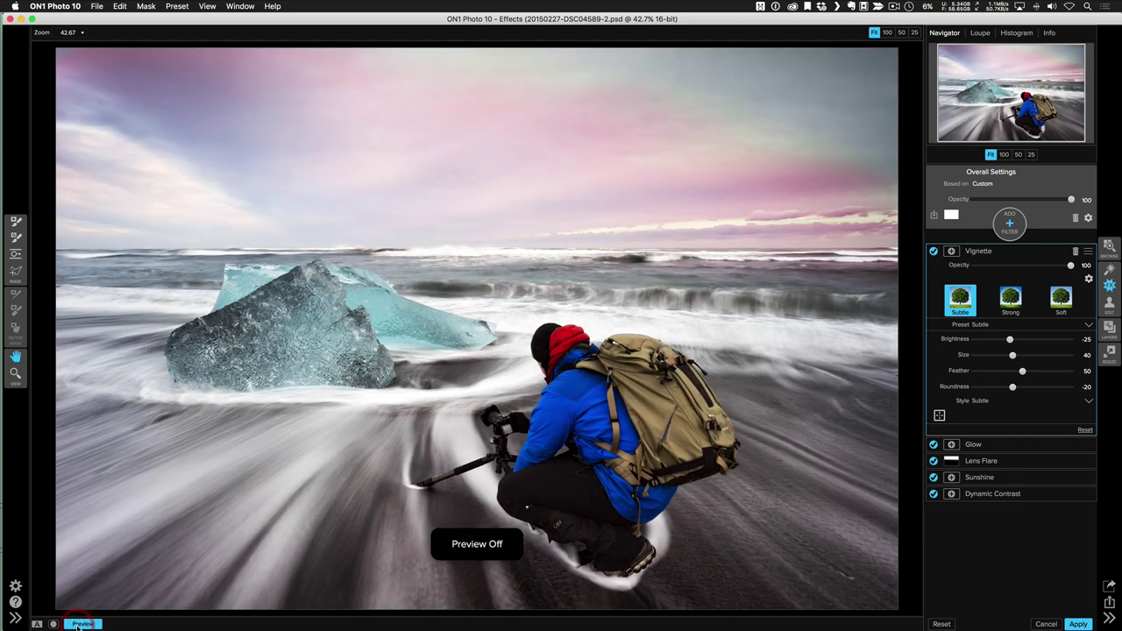